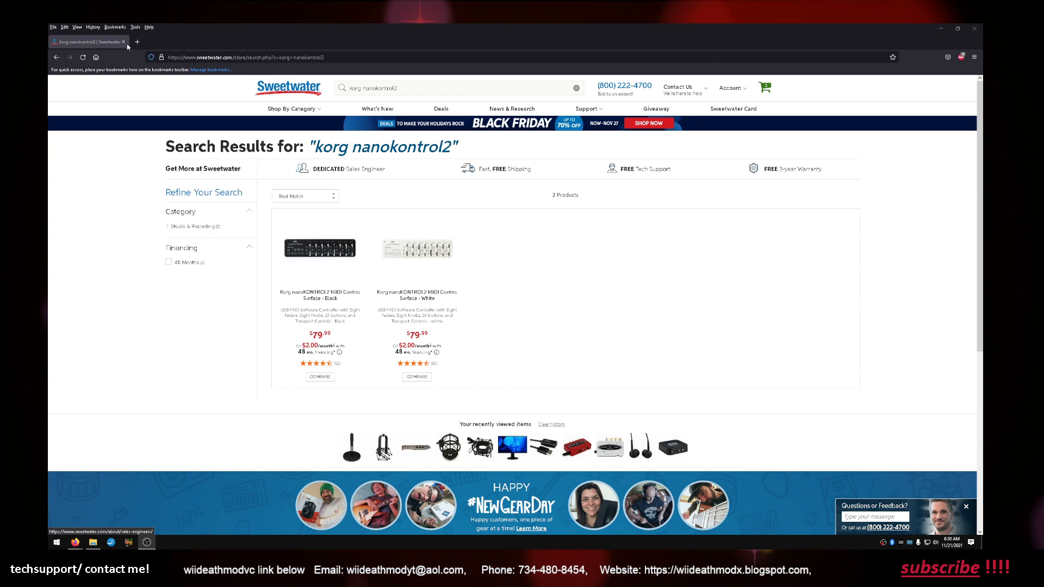
# Return from the store page to the "midi mixer" search results and open the MIDI Mixer website
pyautogui.click(55, 59)
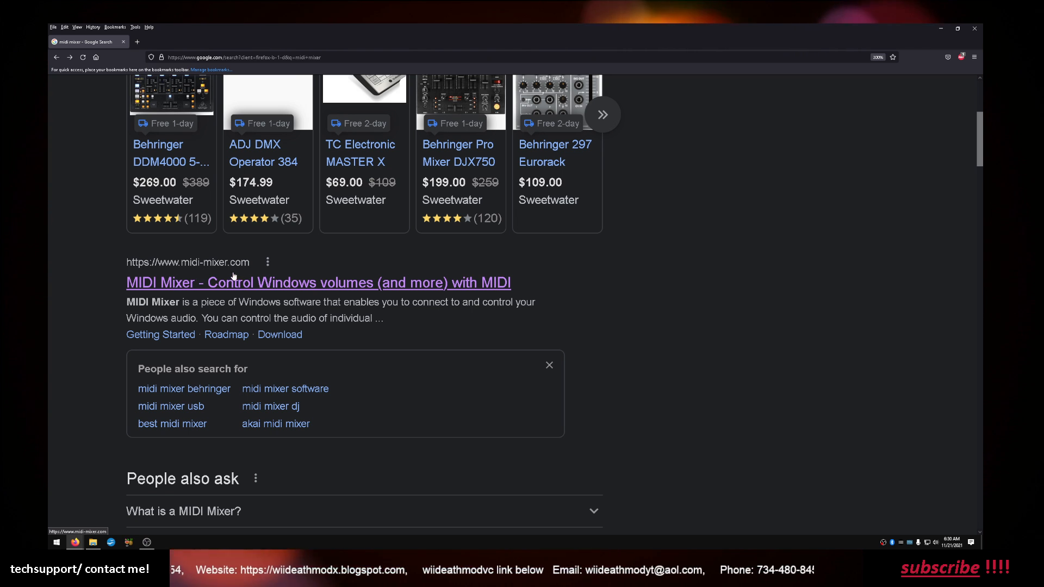
pyautogui.moveTo(261, 268)
pyautogui.mouseDown()
pyautogui.moveTo(235, 264)
pyautogui.moveTo(248, 263)
pyautogui.mouseUp()
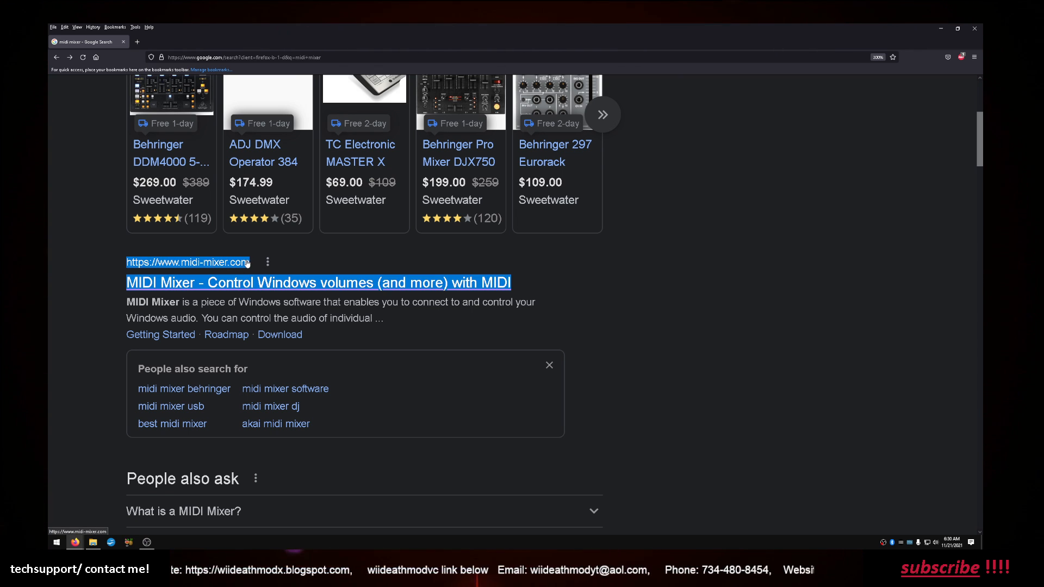
pyautogui.click(313, 265)
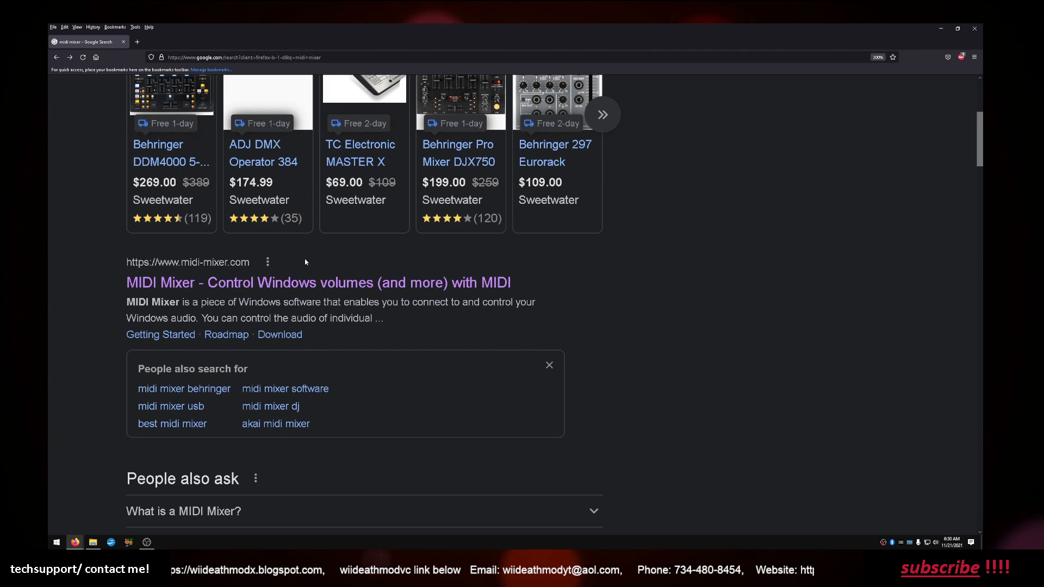
pyautogui.click(259, 291)
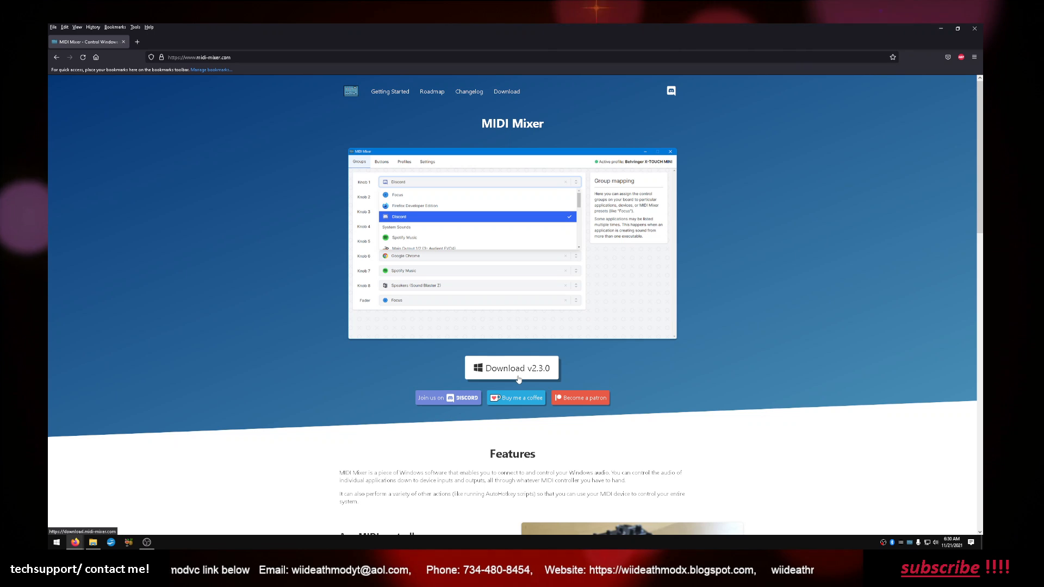
# Download the MIDI Mixer v2.3.0 Windows installer and save it to the Desktop
pyautogui.click(519, 378)
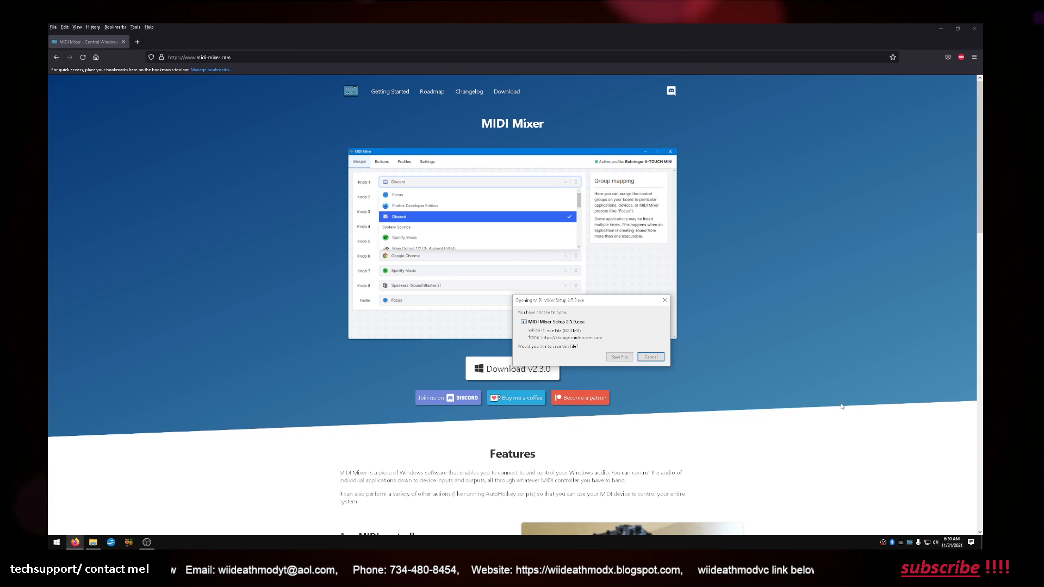
pyautogui.click(616, 359)
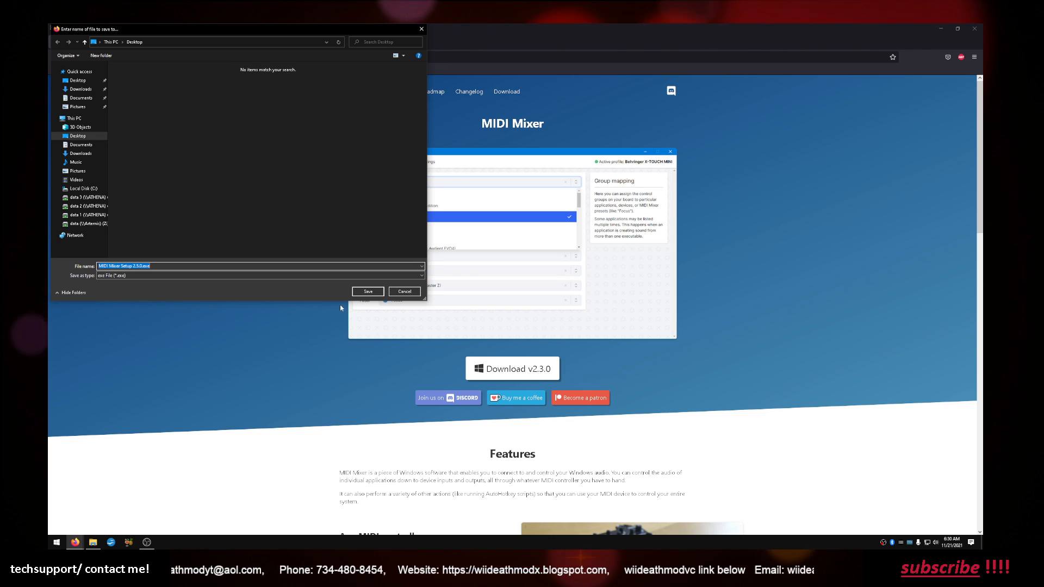
pyautogui.click(368, 291)
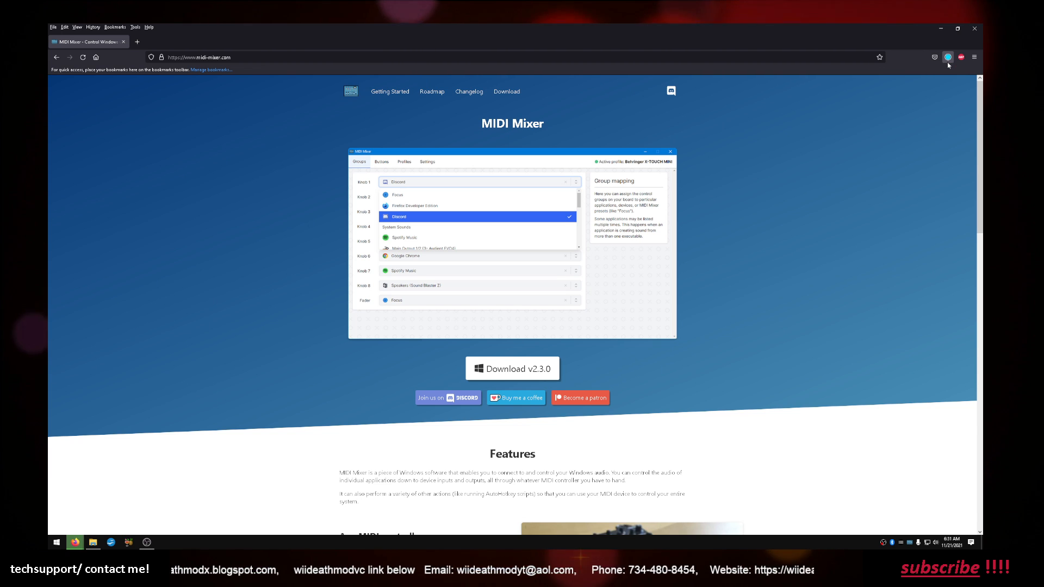
# Minimize the browser, switch to MIDI Mixer and examine the Fader 1 group in the nano kon profile
pyautogui.click(937, 32)
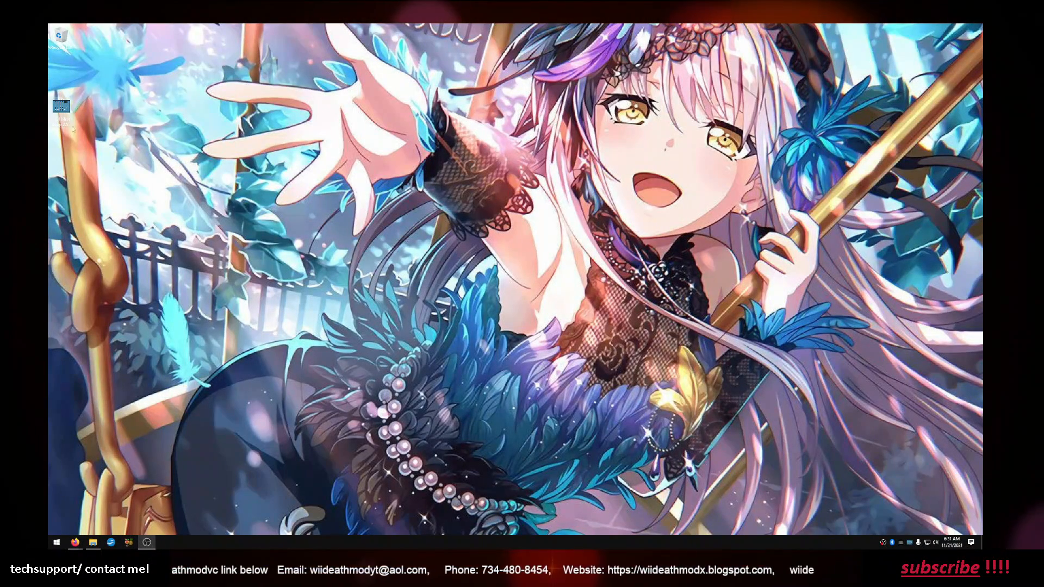
pyautogui.click(910, 543)
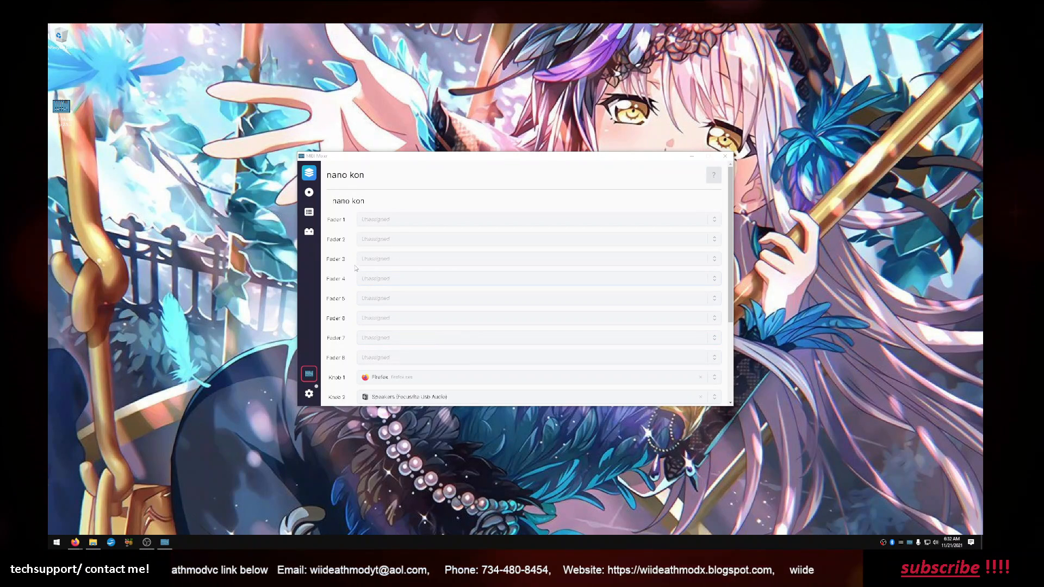
pyautogui.click(311, 218)
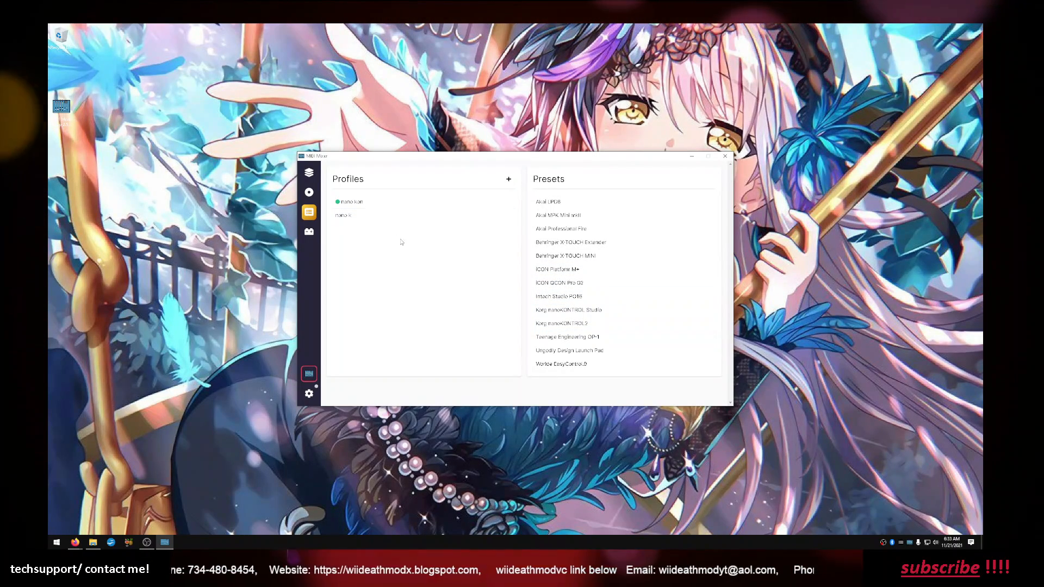
pyautogui.click(345, 207)
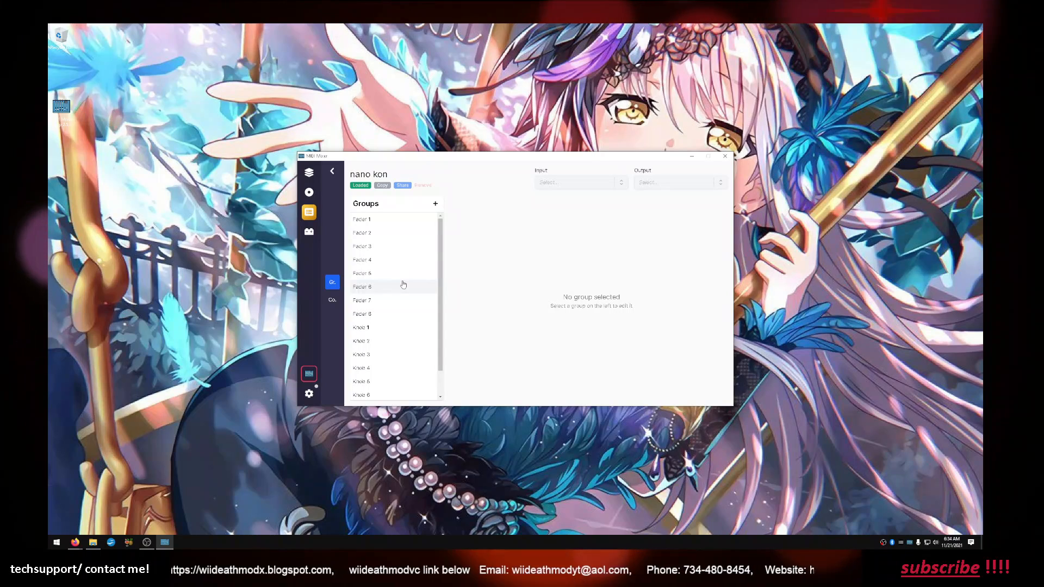
pyautogui.click(373, 221)
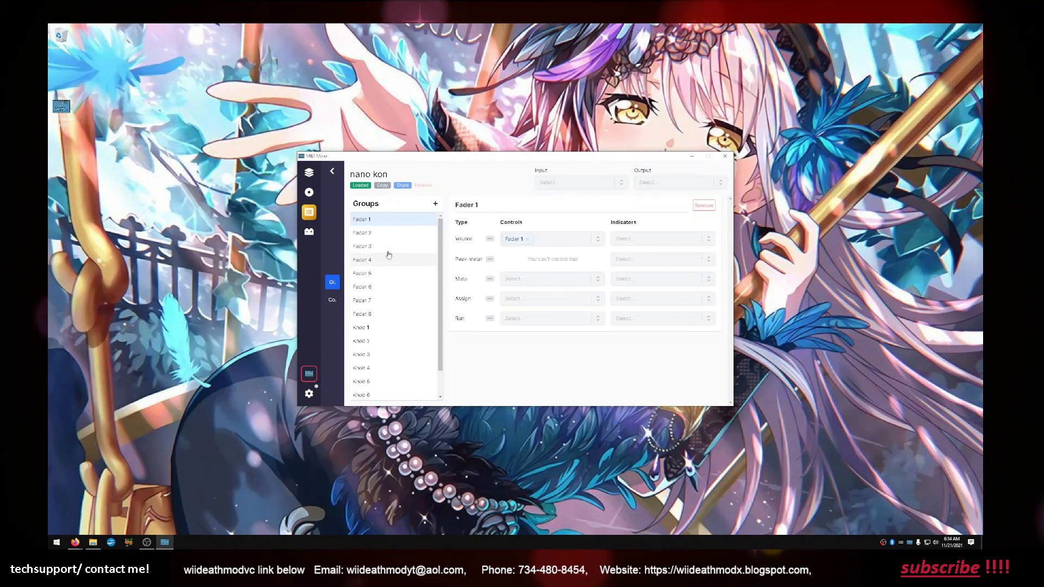
# View the Korg nanoKONTROL2 preset and return to the list of profiles and presets
pyautogui.click(331, 177)
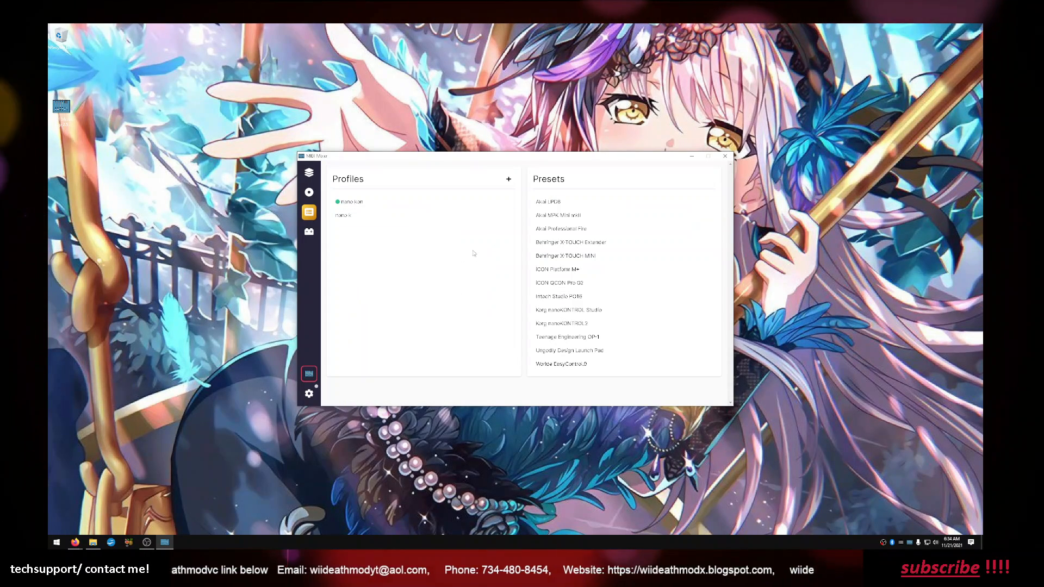
pyautogui.click(546, 325)
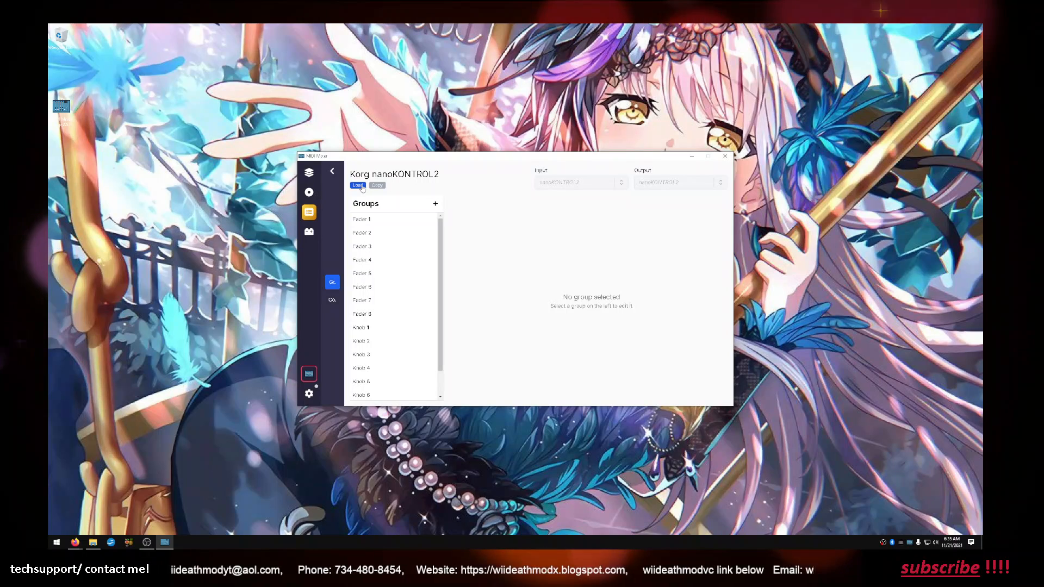
pyautogui.click(332, 171)
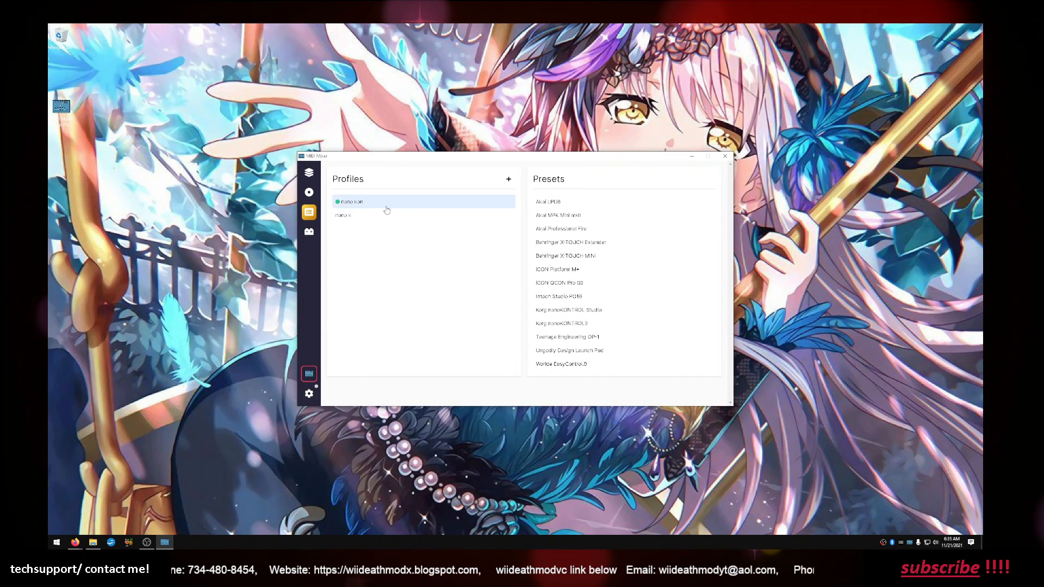
# View the nano kon profile and examine which applications and devices are assigned to its faders and knobs
pyautogui.click(353, 203)
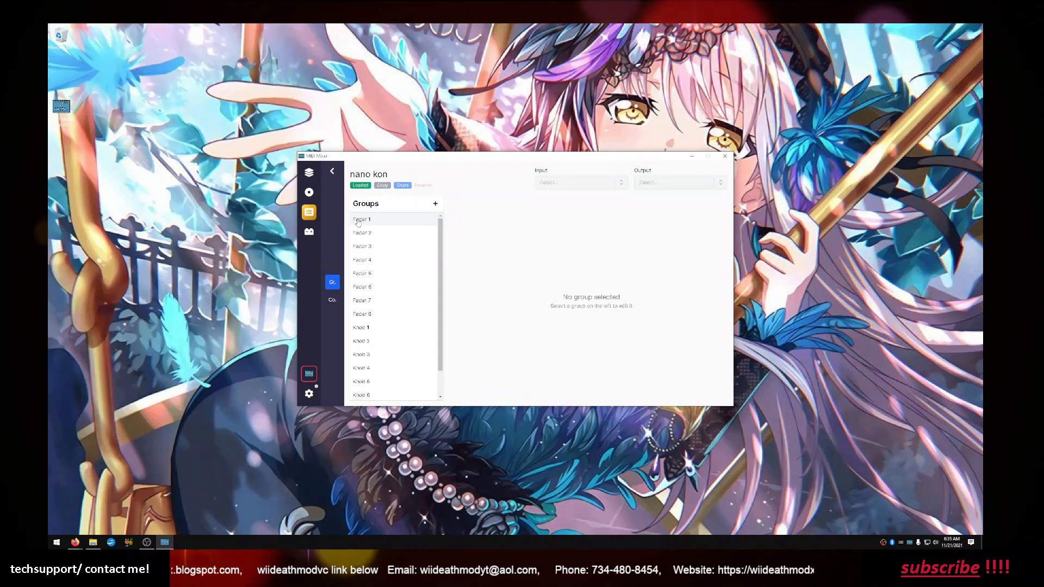
pyautogui.click(309, 172)
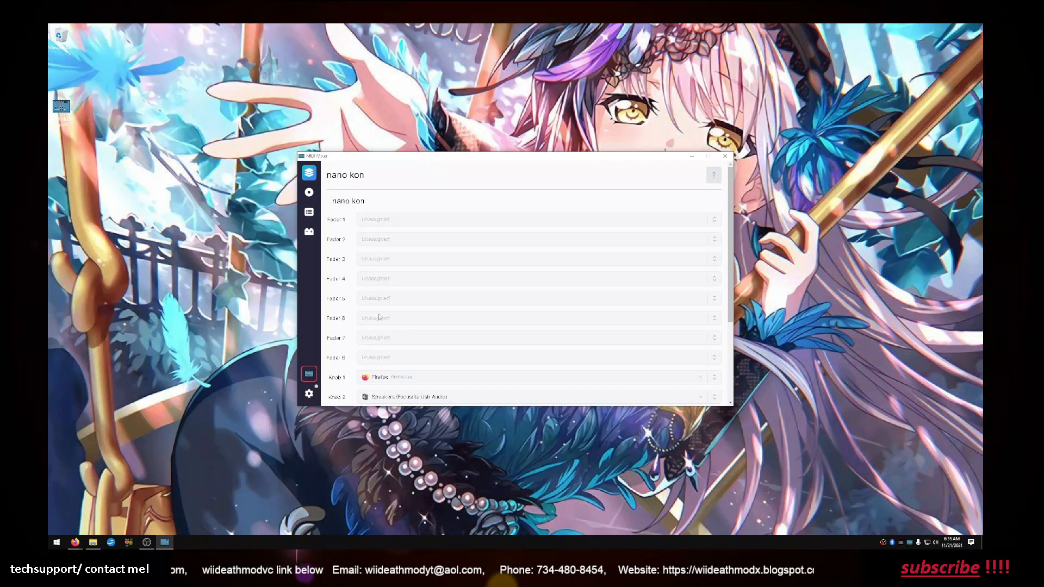
pyautogui.scroll(-2, 359, 322)
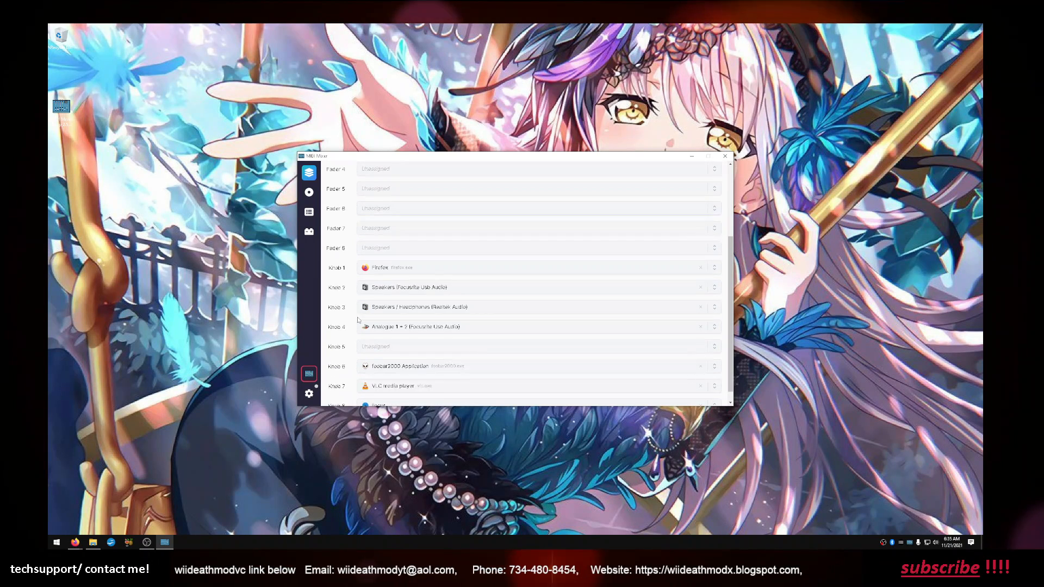
# Reopen the nano kon profile and examine the control settings of its Fader 1 and Knob 1 groups
pyautogui.click(313, 214)
pyautogui.click(353, 201)
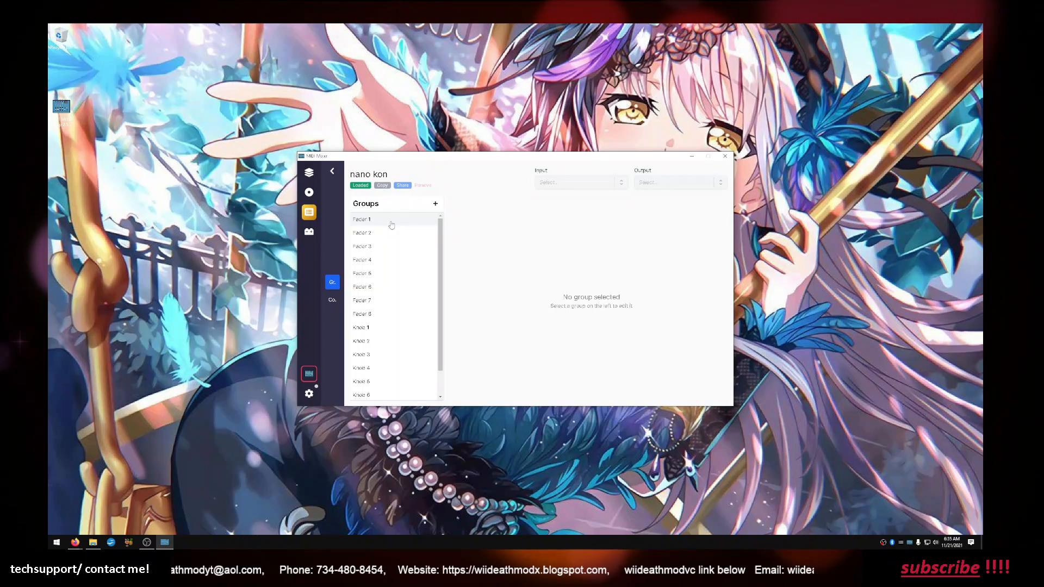
pyautogui.click(392, 220)
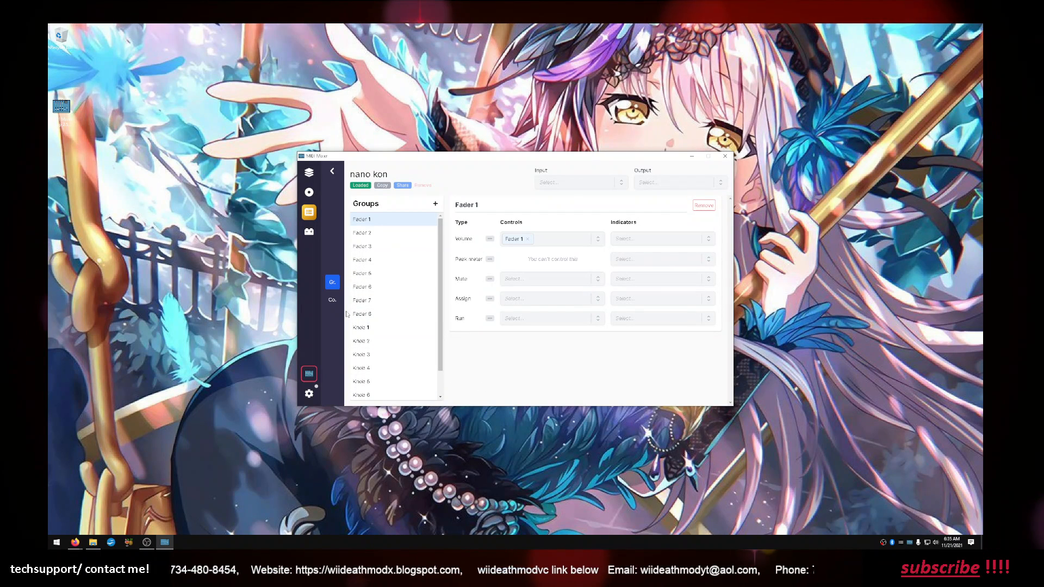
pyautogui.scroll(-1, 368, 356)
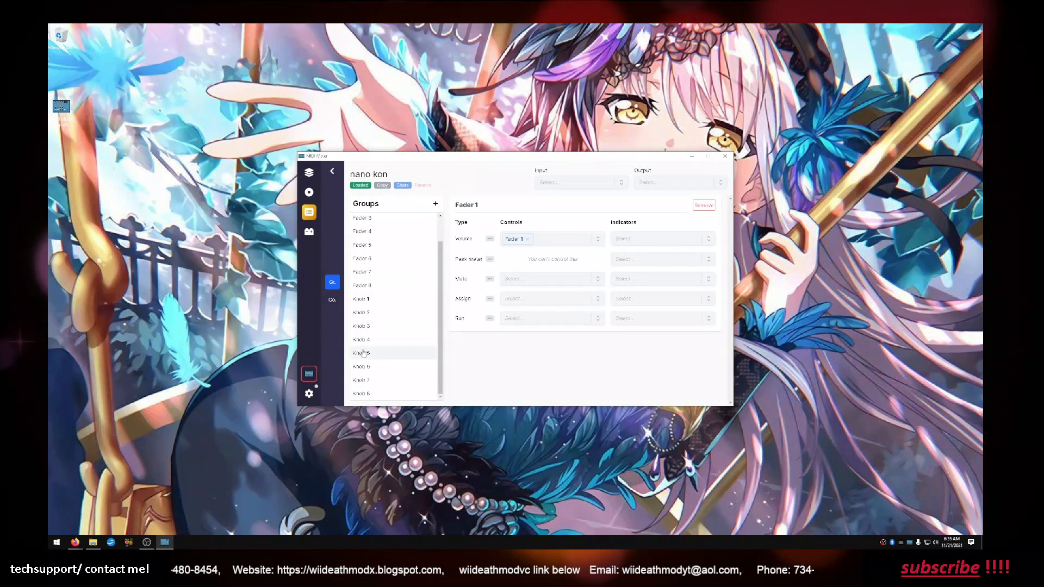
pyautogui.click(363, 300)
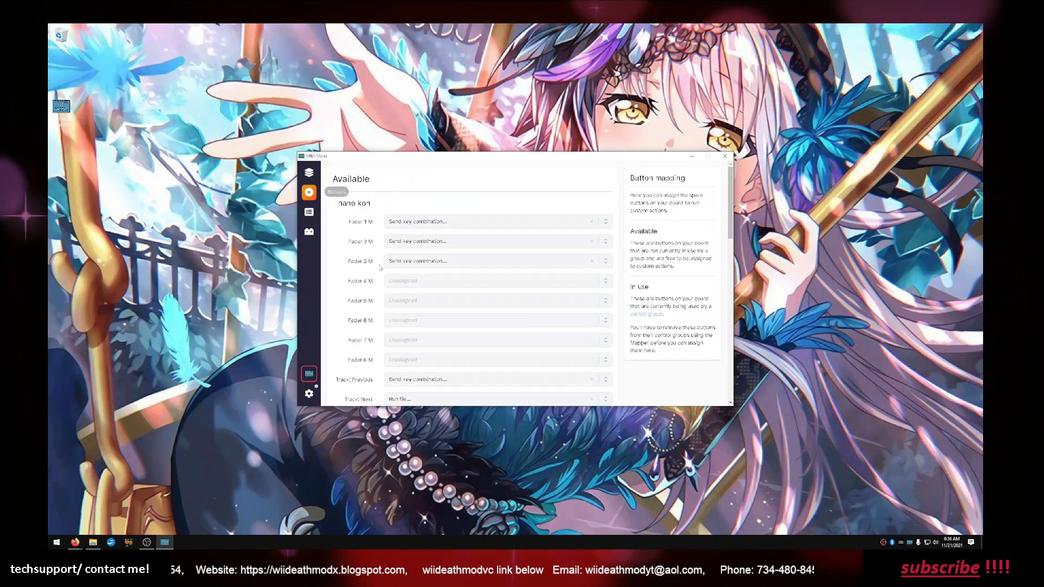
# Examine the nano kon button mappings, covering the available buttons with their assigned actions and the ones in use by knobs
pyautogui.scroll(-3, 383, 288)
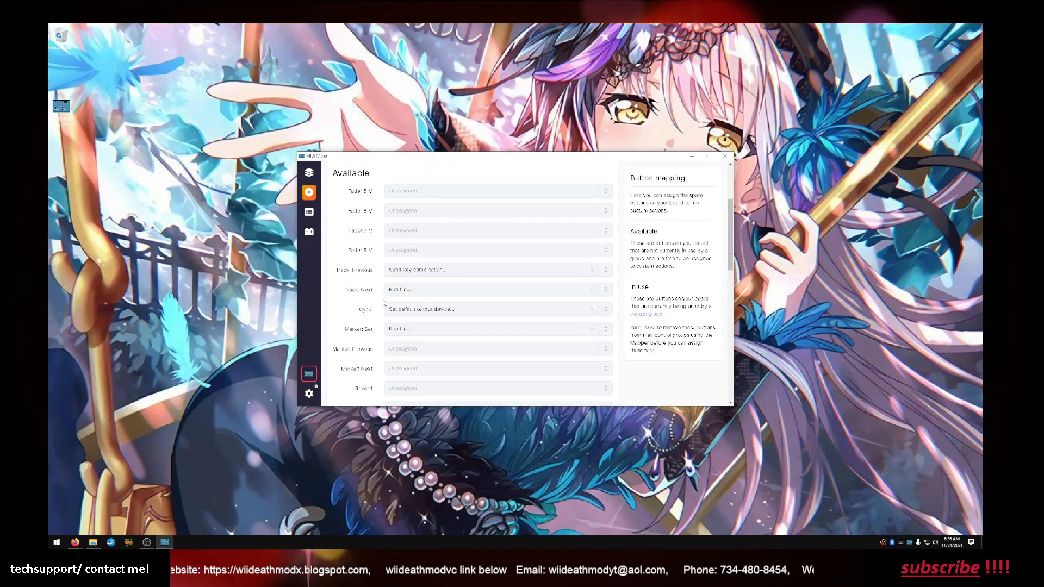
pyautogui.scroll(-10, 380, 299)
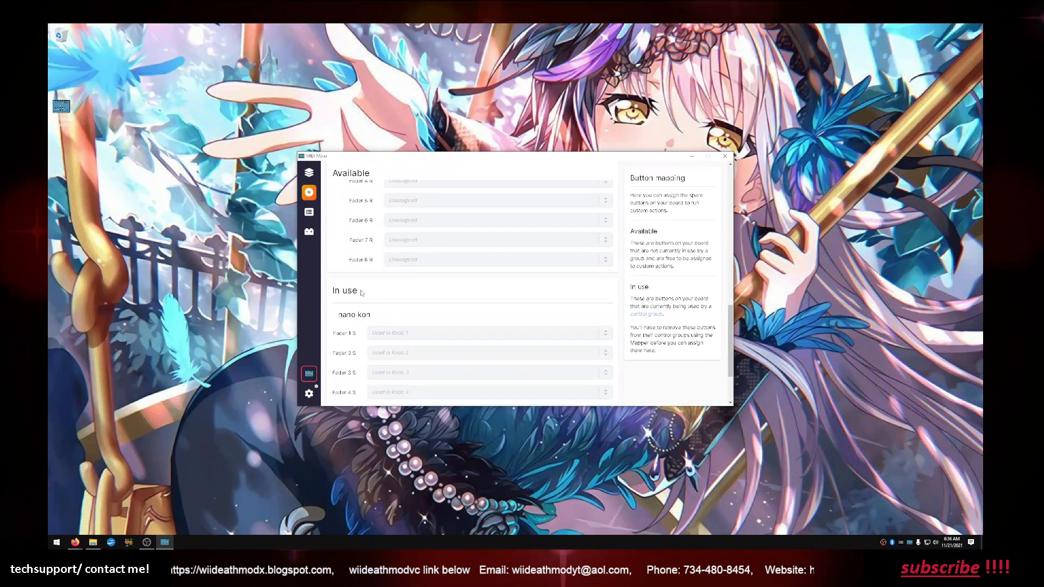
pyautogui.scroll(5, 367, 295)
pyautogui.scroll(-8, 365, 294)
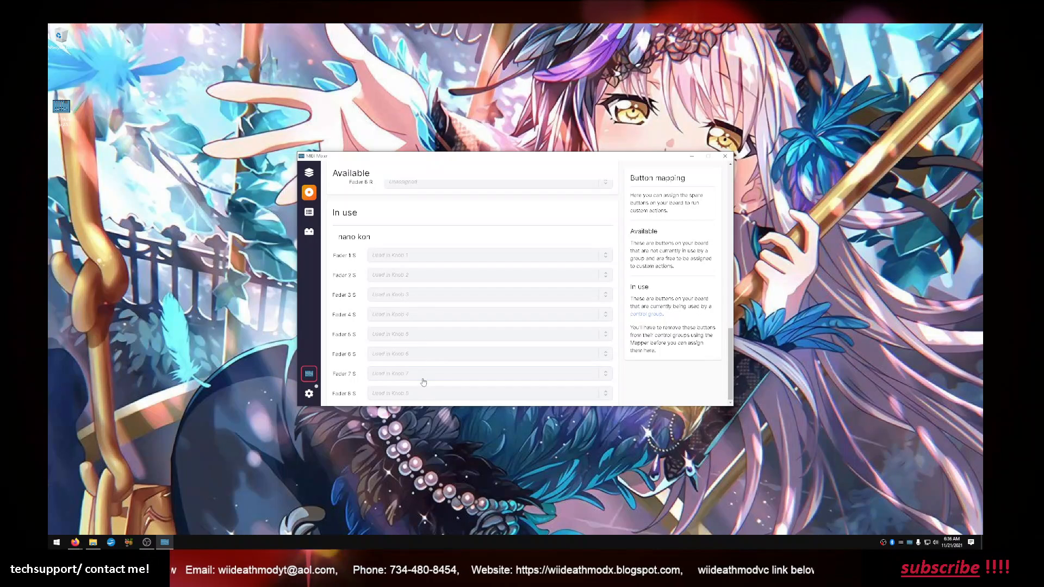
pyautogui.scroll(3, 422, 382)
pyautogui.scroll(5, 422, 382)
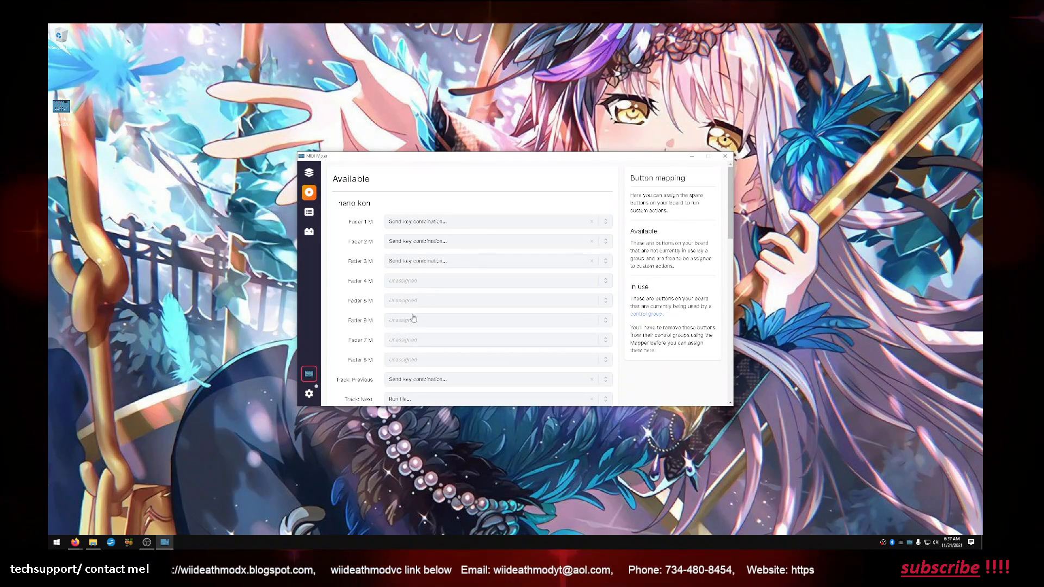
pyautogui.scroll(-2, 409, 311)
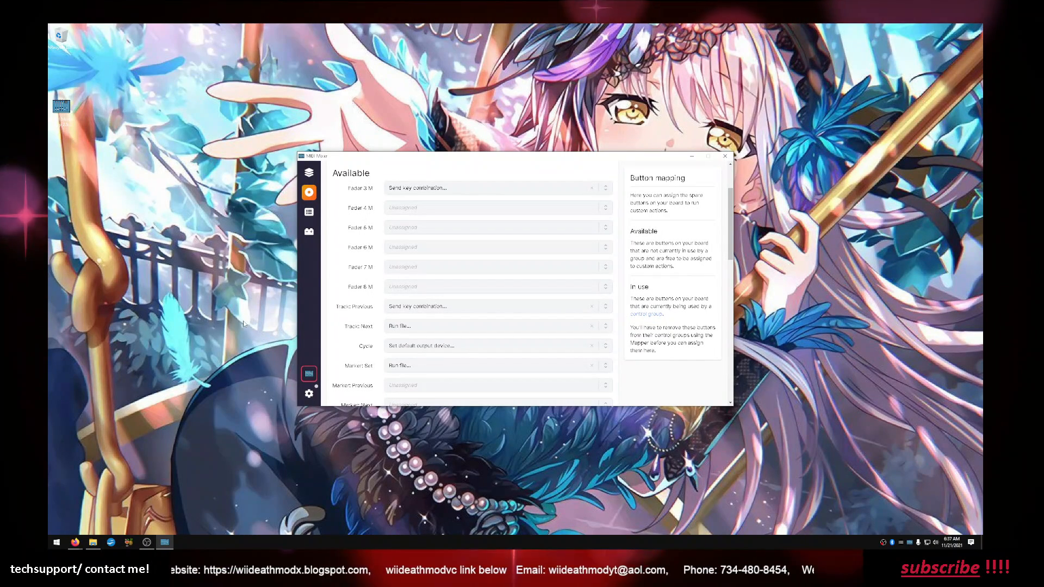
pyautogui.click(217, 317)
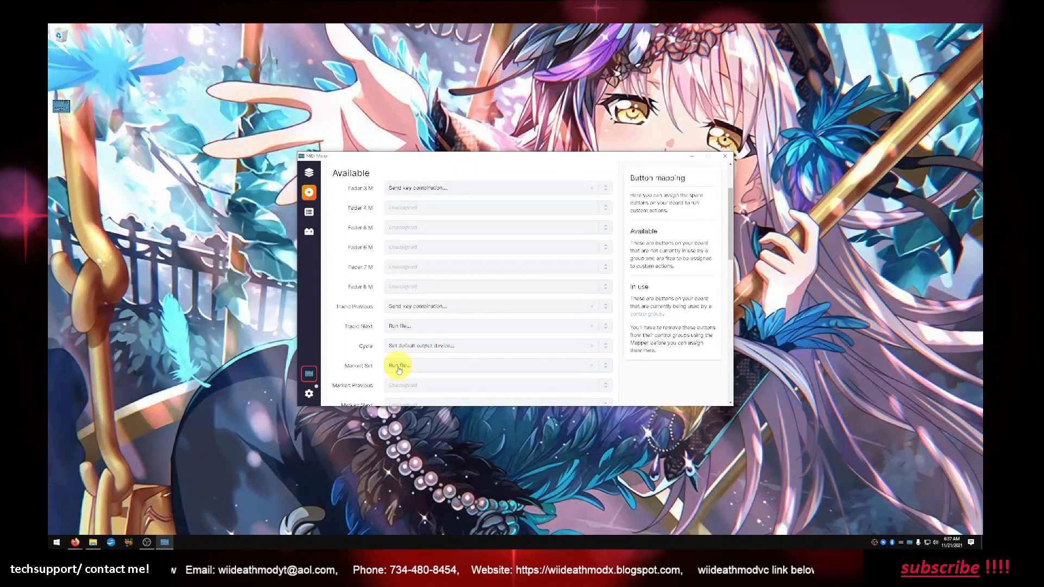
pyautogui.scroll(-2, 396, 365)
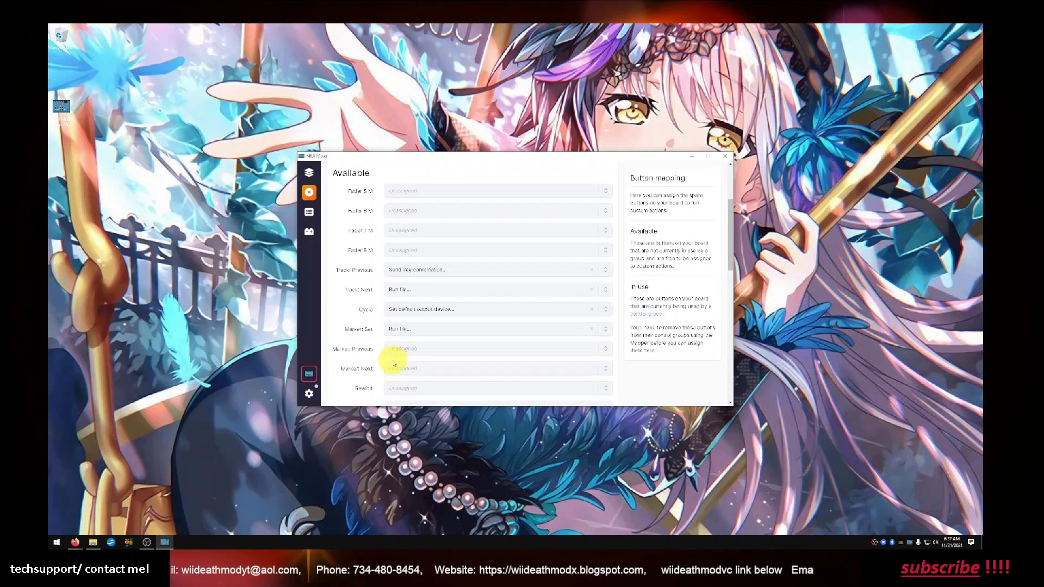
pyautogui.scroll(-2, 393, 360)
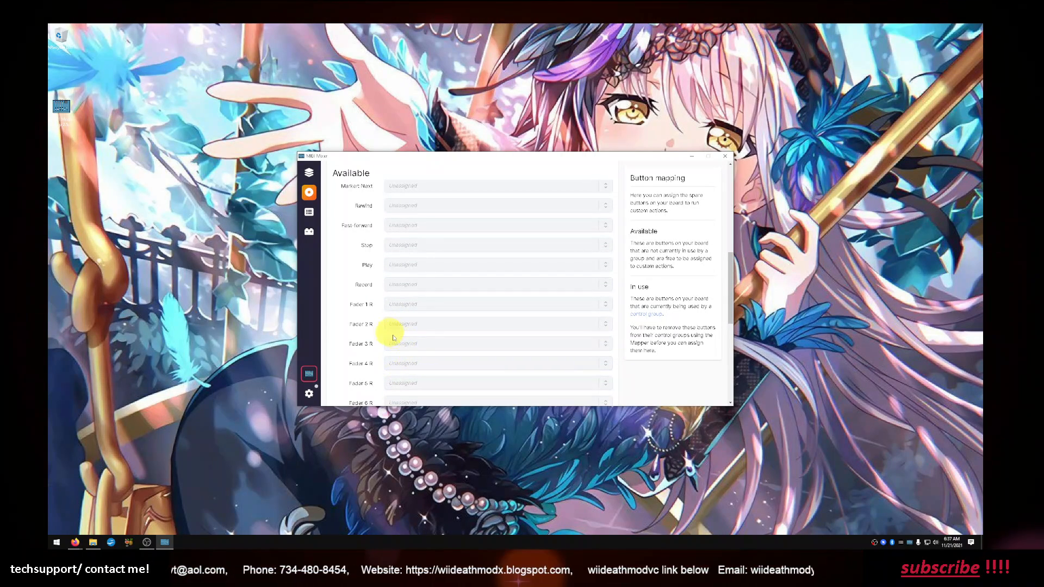
pyautogui.scroll(1, 395, 333)
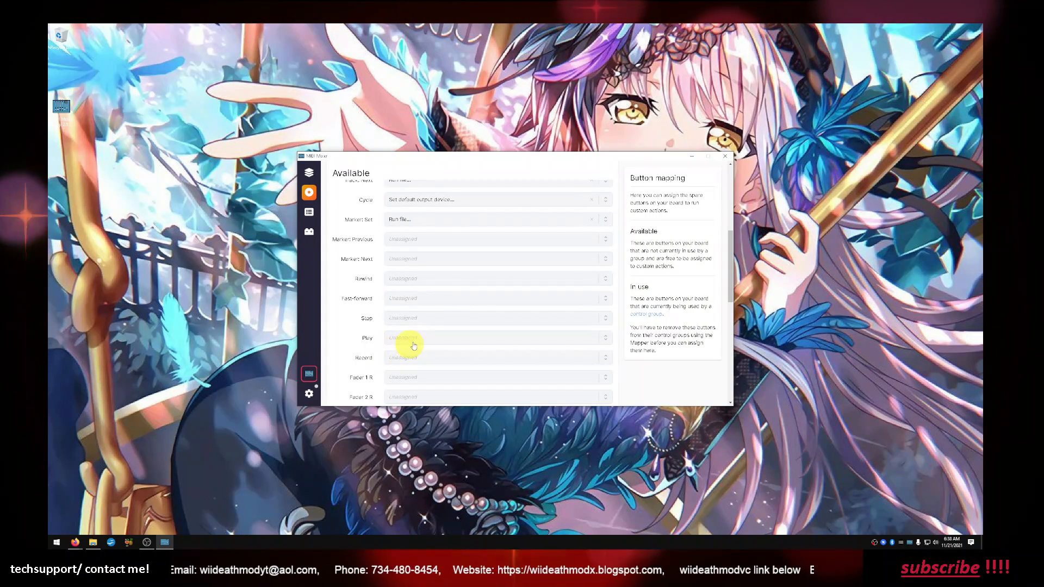
pyautogui.scroll(-1, 399, 338)
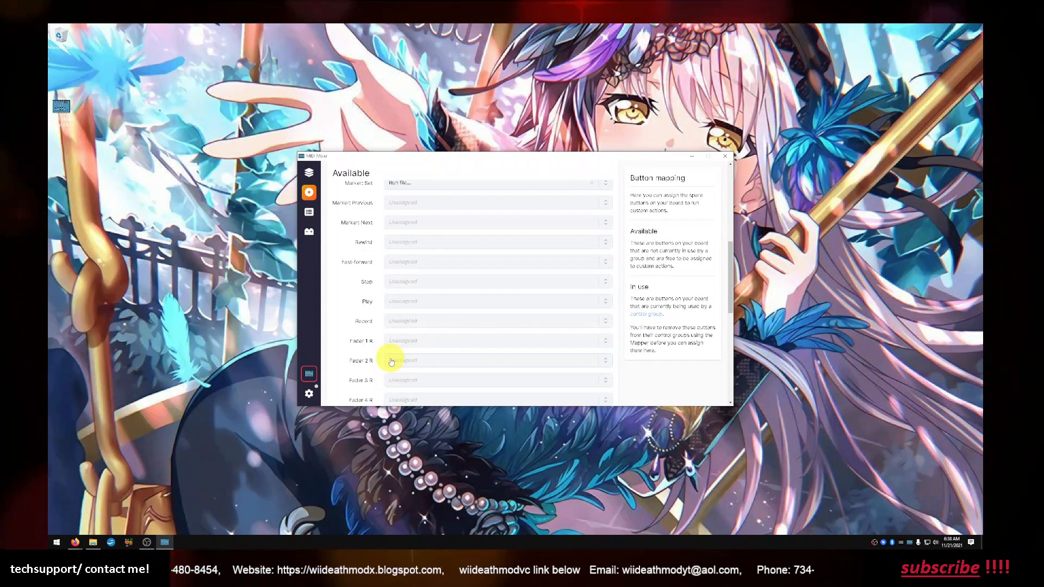
pyautogui.scroll(-3, 410, 363)
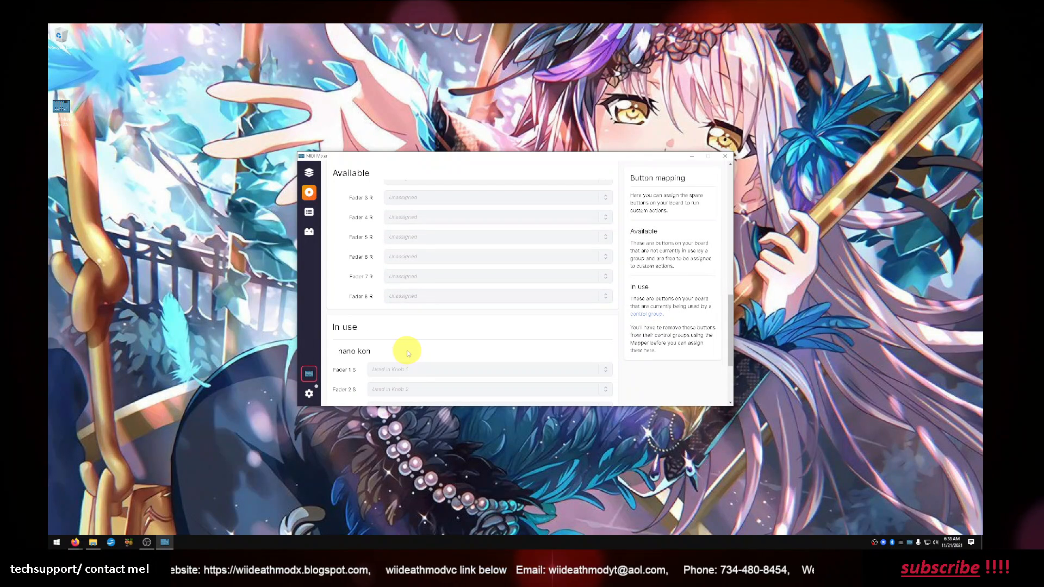
pyautogui.scroll(2, 408, 354)
pyautogui.scroll(5, 410, 355)
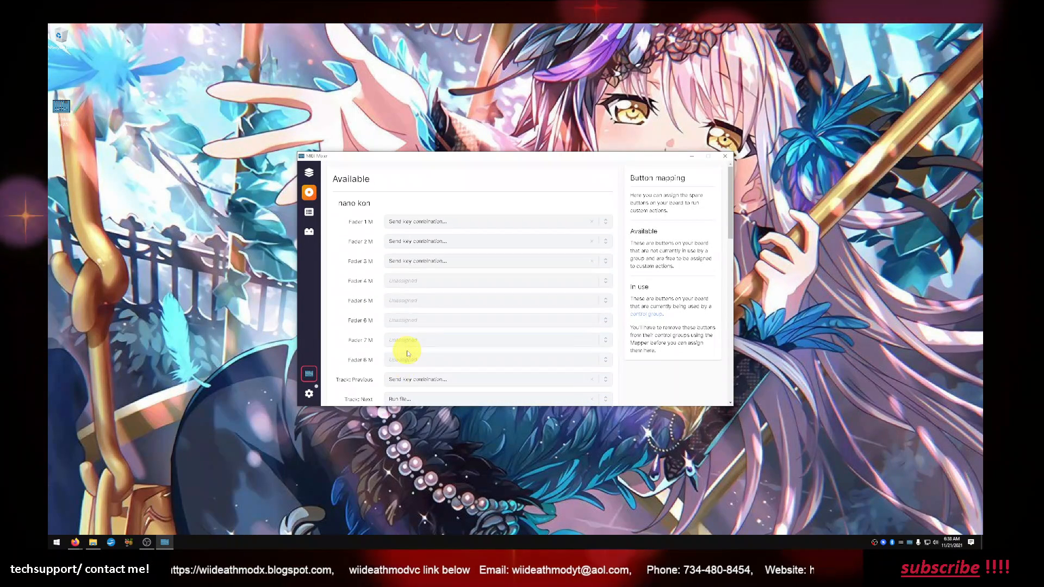
# Return to the nano kon profile and examine the assignments of all its faders and knobs
pyautogui.click(309, 174)
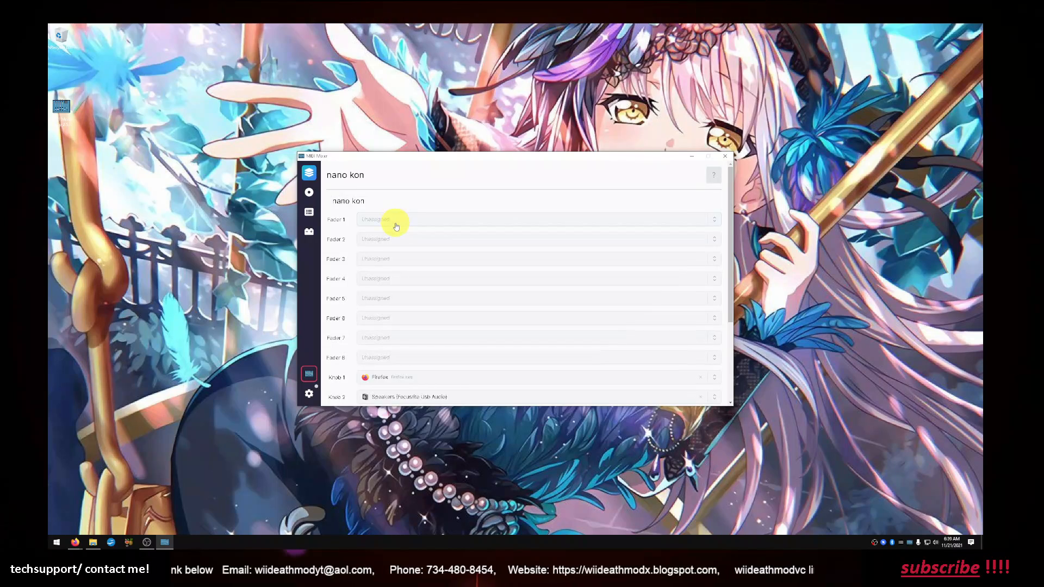
pyautogui.scroll(-1, 395, 232)
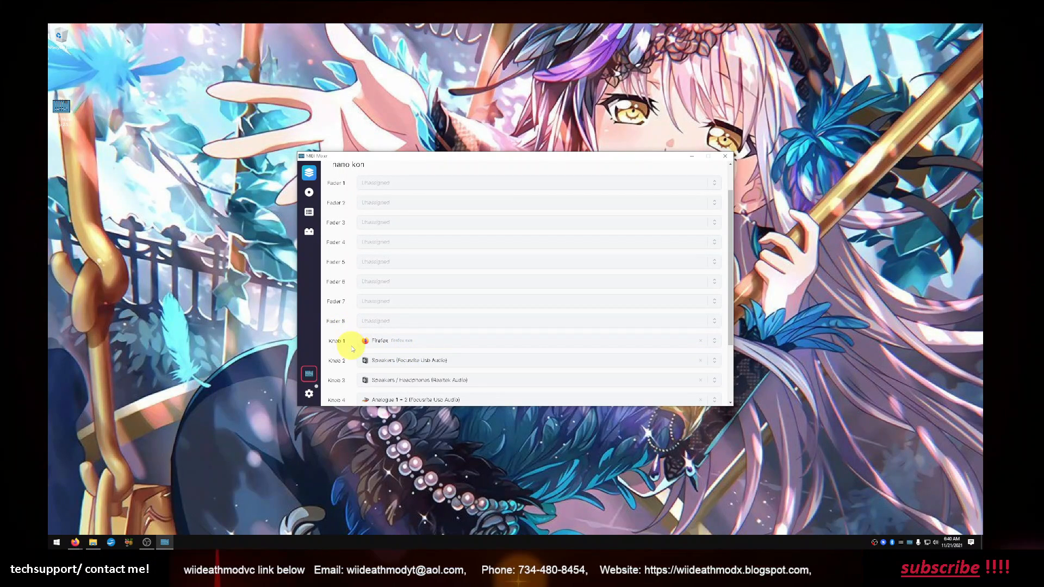
pyautogui.scroll(-1, 352, 344)
pyautogui.scroll(-2, 348, 339)
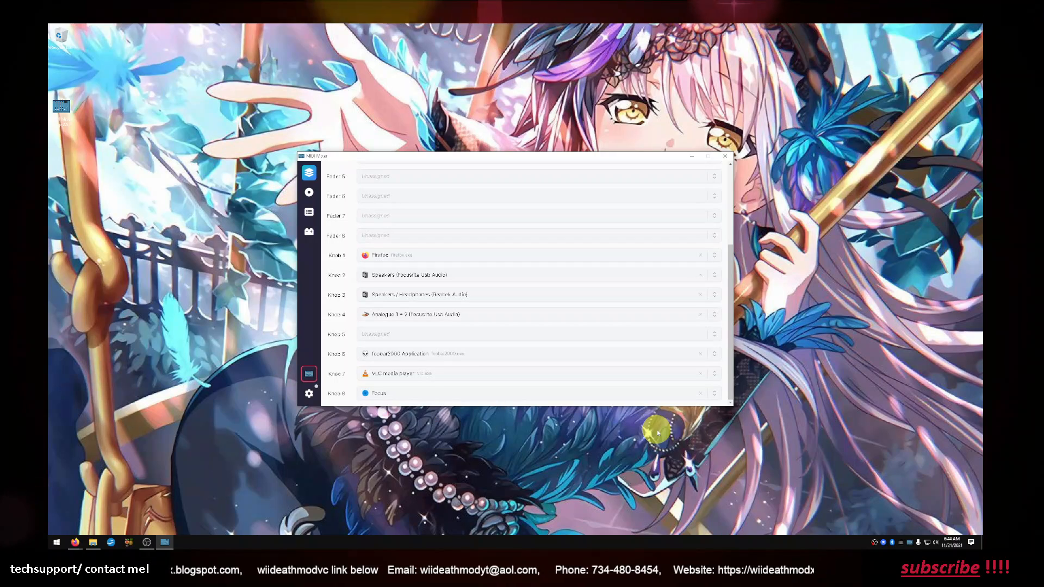
# Restart MIDI Mixer from its background process and review the nano kon profile's fader and knob assignments
pyautogui.rightClick(911, 543)
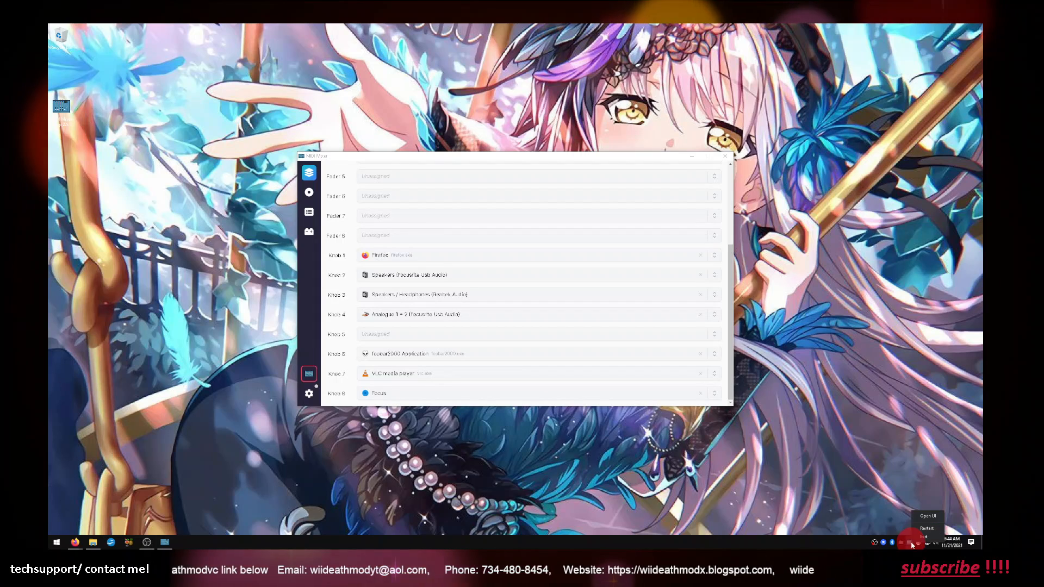
pyautogui.click(916, 529)
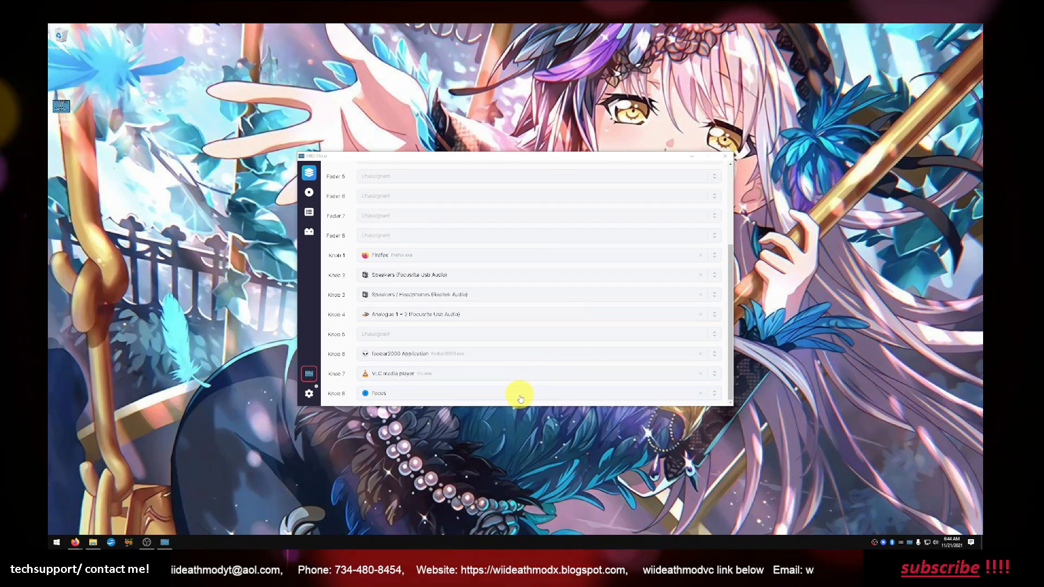
pyautogui.scroll(3, 521, 393)
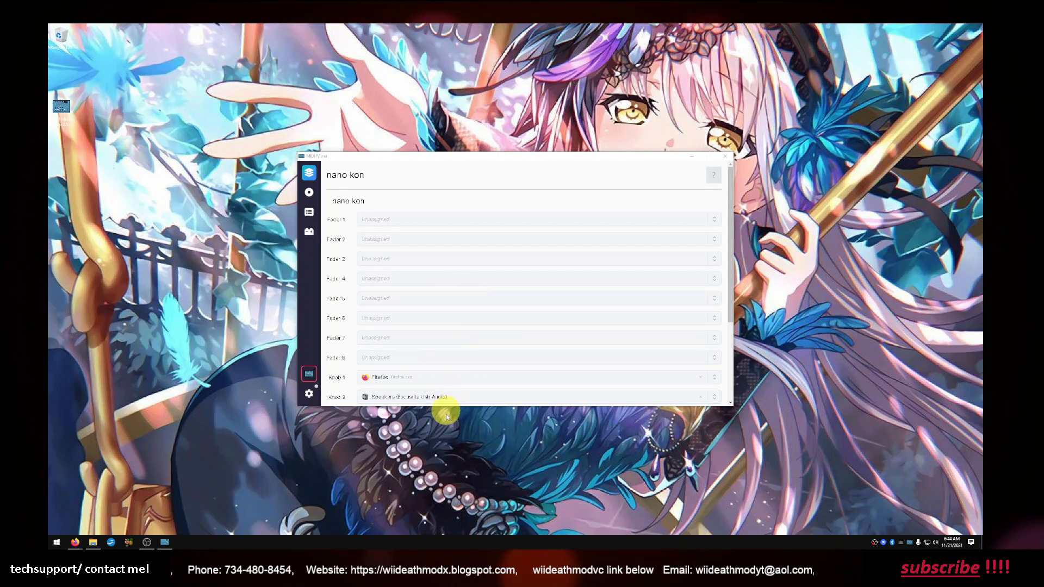
pyautogui.scroll(-1, 443, 386)
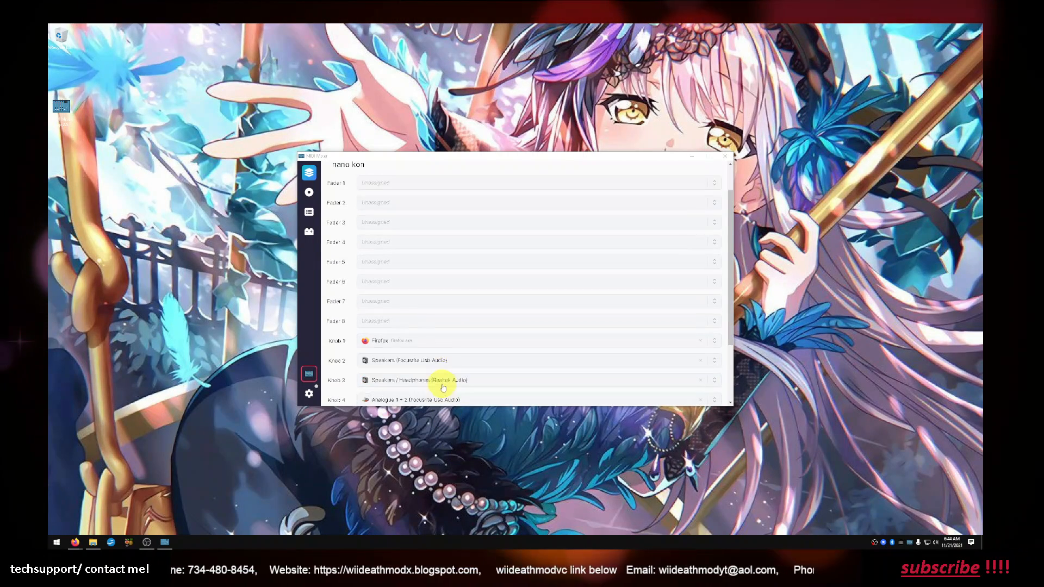
pyautogui.scroll(-1, 441, 386)
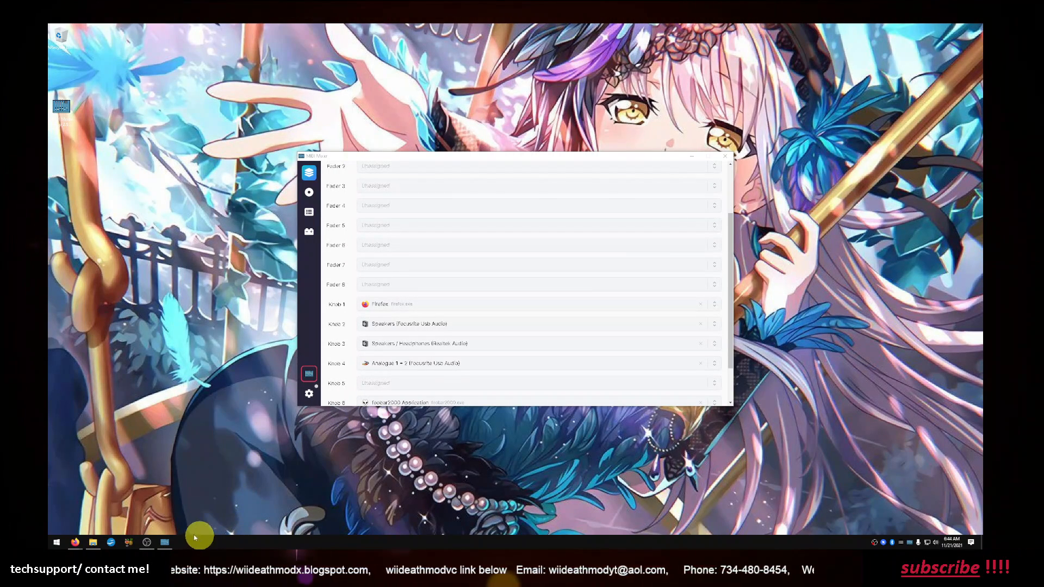
# Launch foobar2000 and examine which applications and audio devices can be assigned to Knob 5, leaving the list without choosing one
pyautogui.click(60, 540)
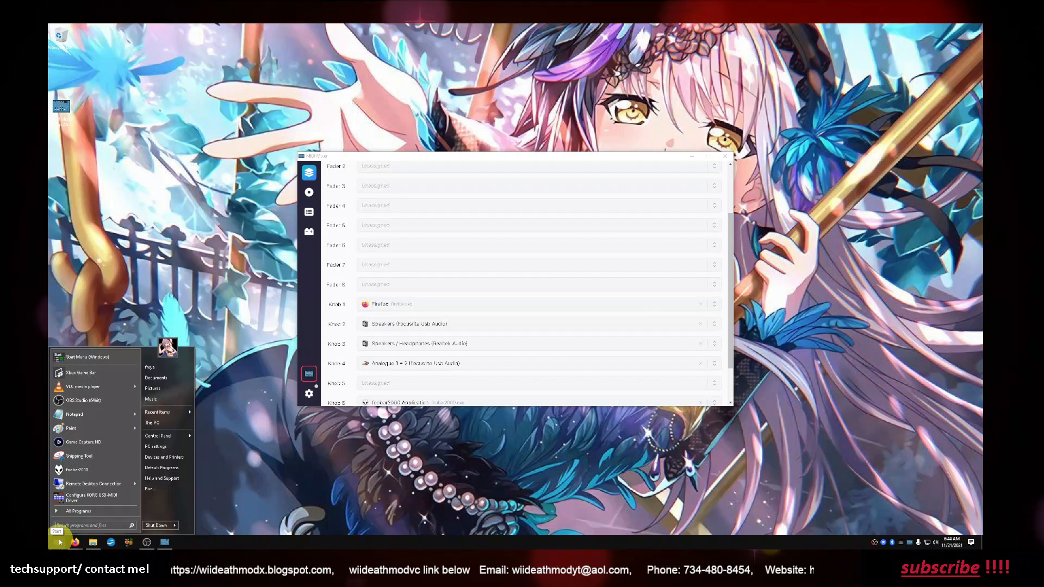
pyautogui.click(82, 470)
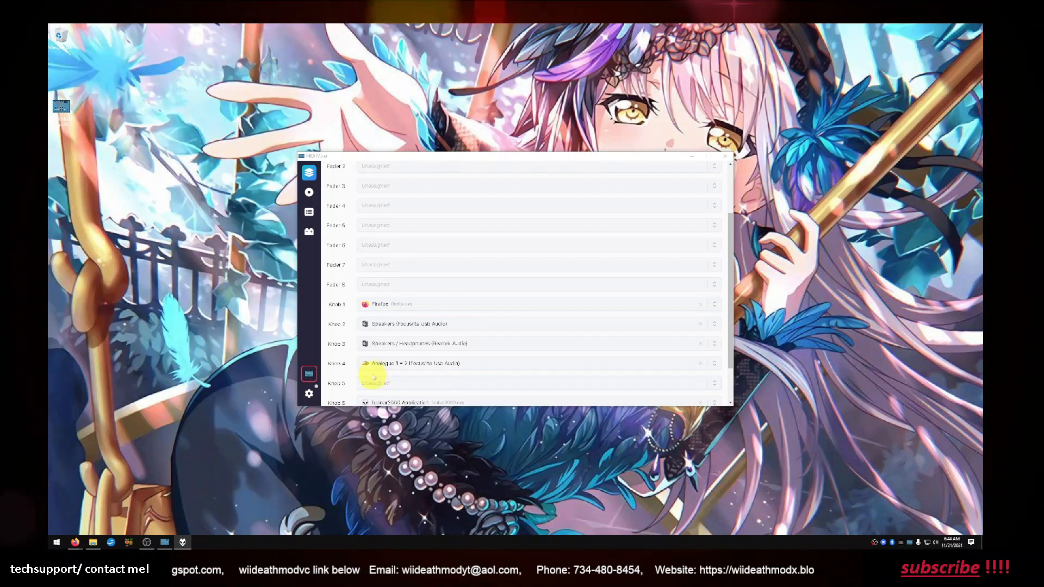
pyautogui.click(407, 387)
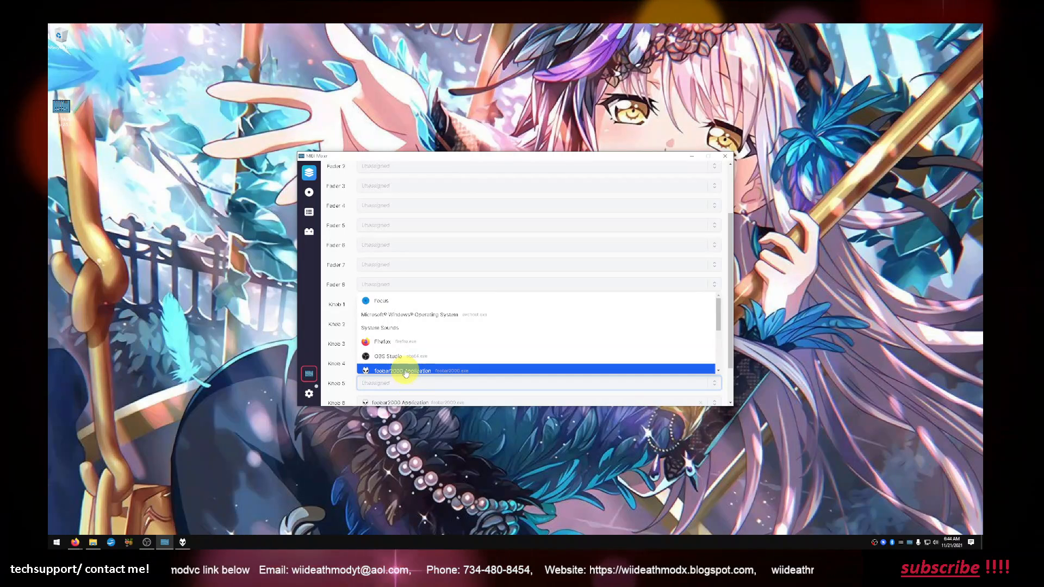
pyautogui.scroll(-1, 405, 373)
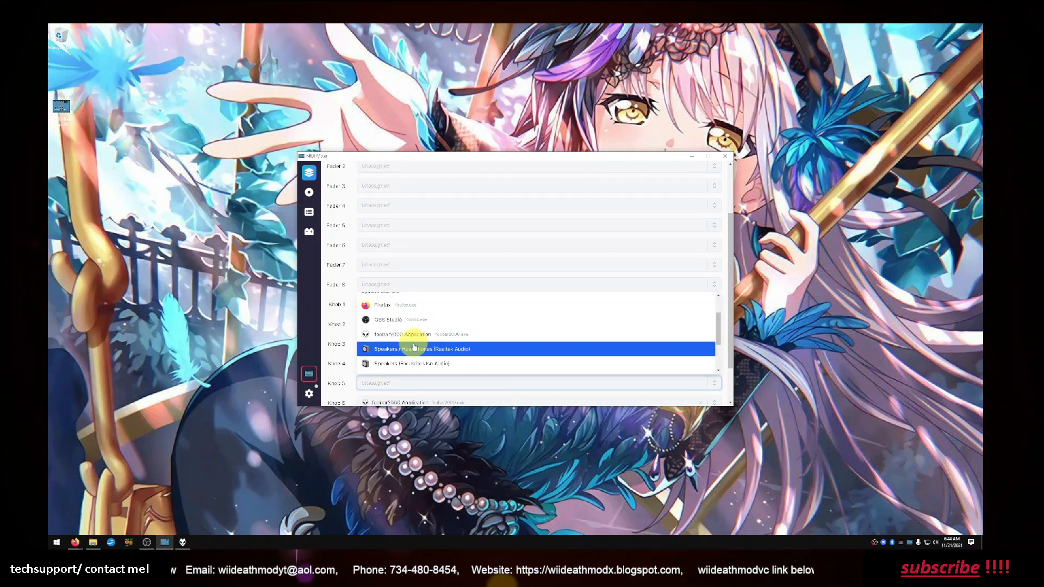
pyautogui.scroll(-1, 405, 350)
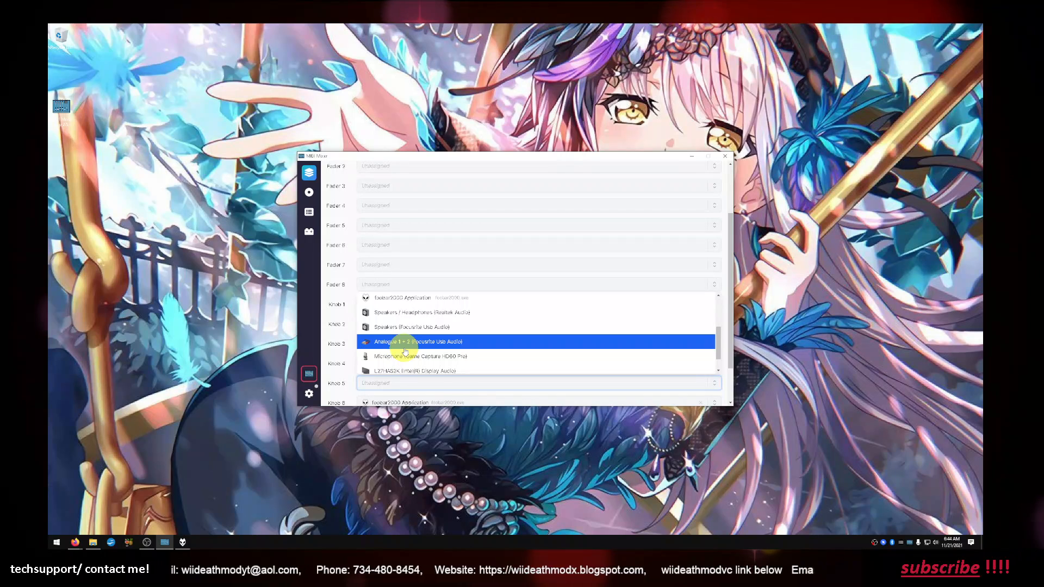
pyautogui.scroll(-1, 405, 356)
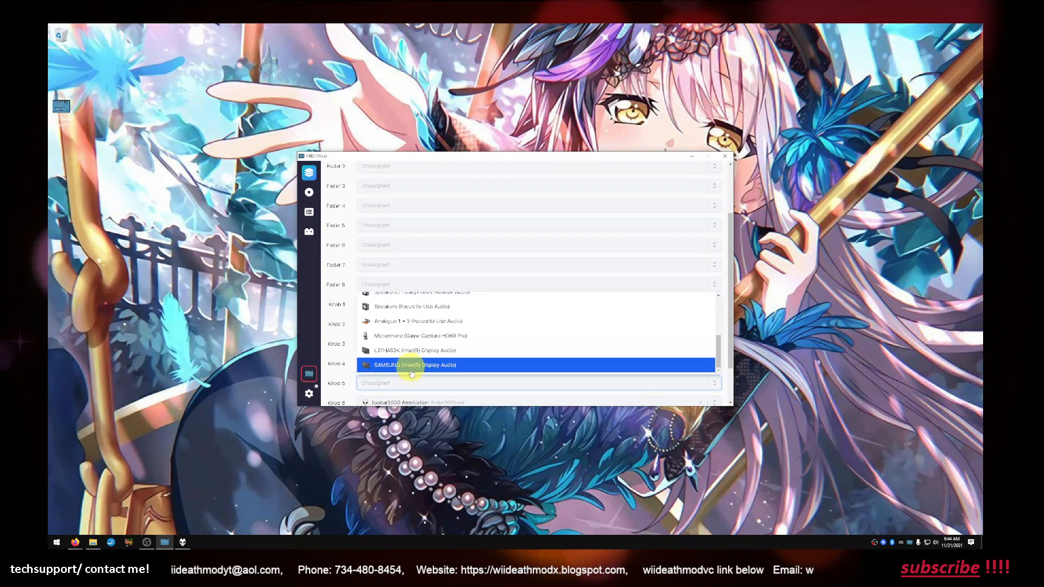
pyautogui.click(380, 443)
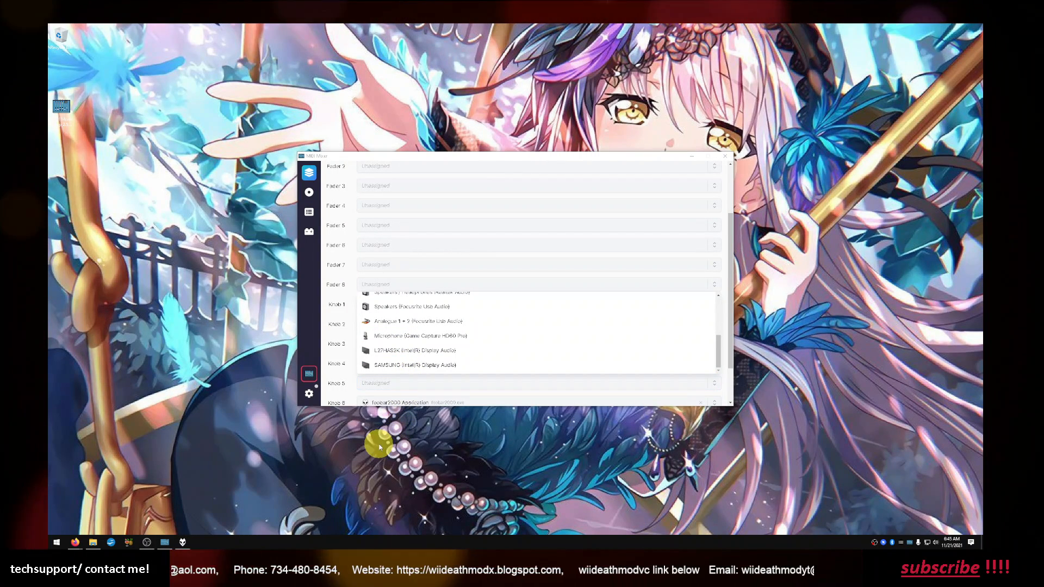
pyautogui.click(354, 398)
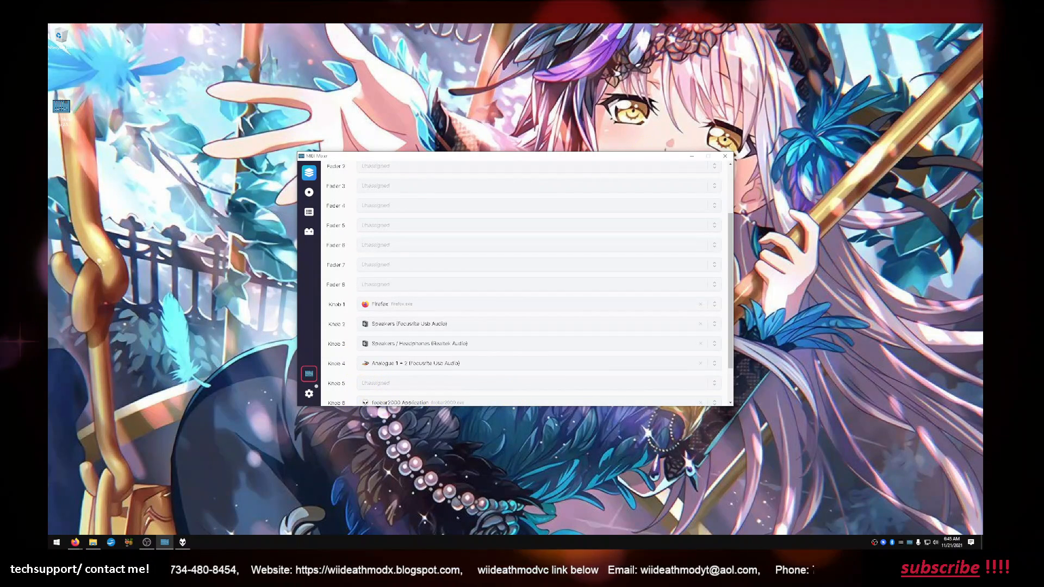
# Switch to foobar2000 and close it
pyautogui.hotkey('alt', 'Tab')
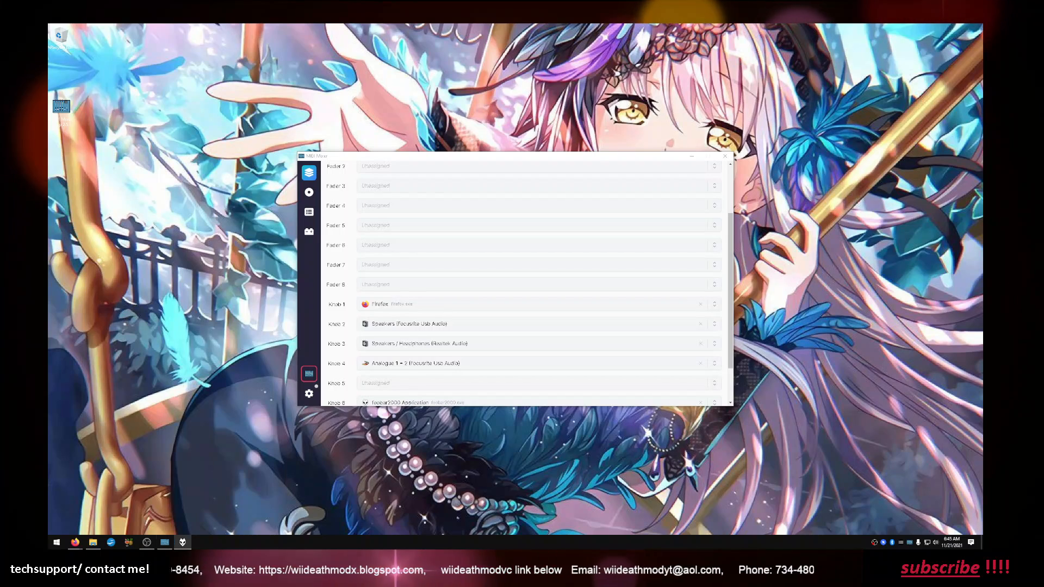
pyautogui.hotkey('alt', 'F4')
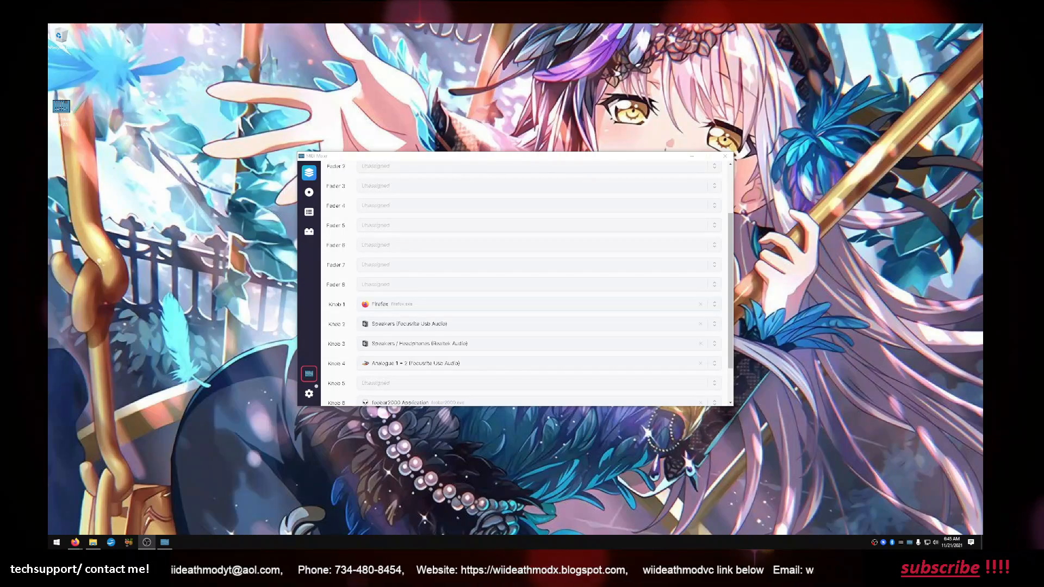
# Bring the OBS Studio window onto the recorded desktop, maximize it and request the options for its Sources list
pyautogui.moveTo(518, 24); pyautogui.dragTo(515, 67)
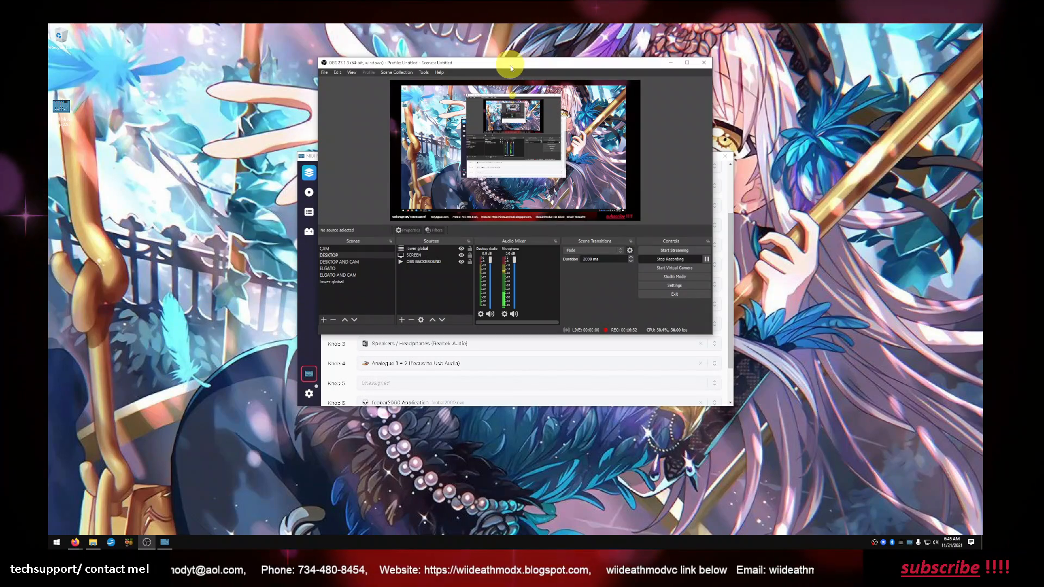
pyautogui.click(685, 66)
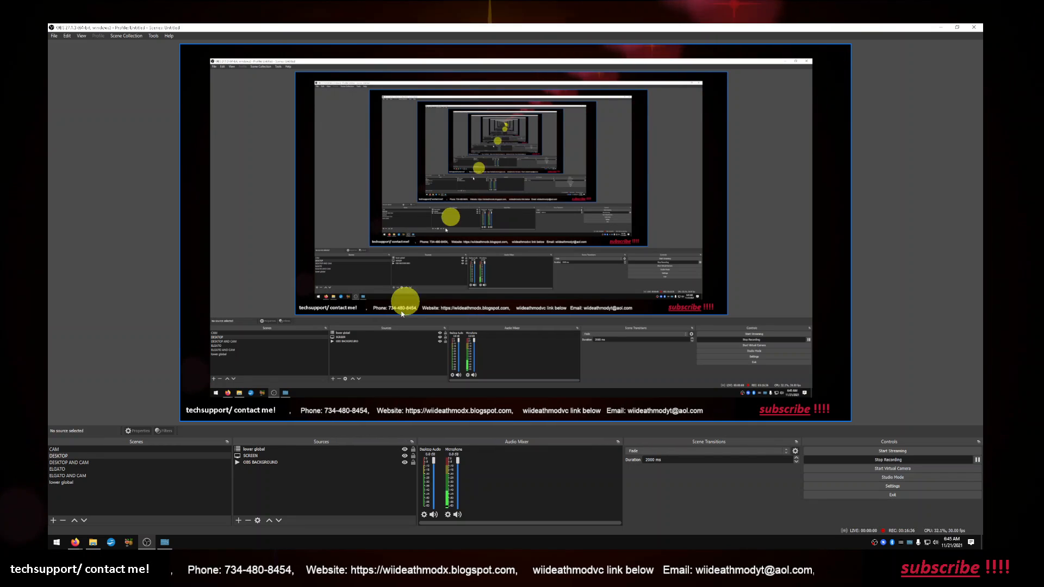
pyautogui.rightClick(252, 495)
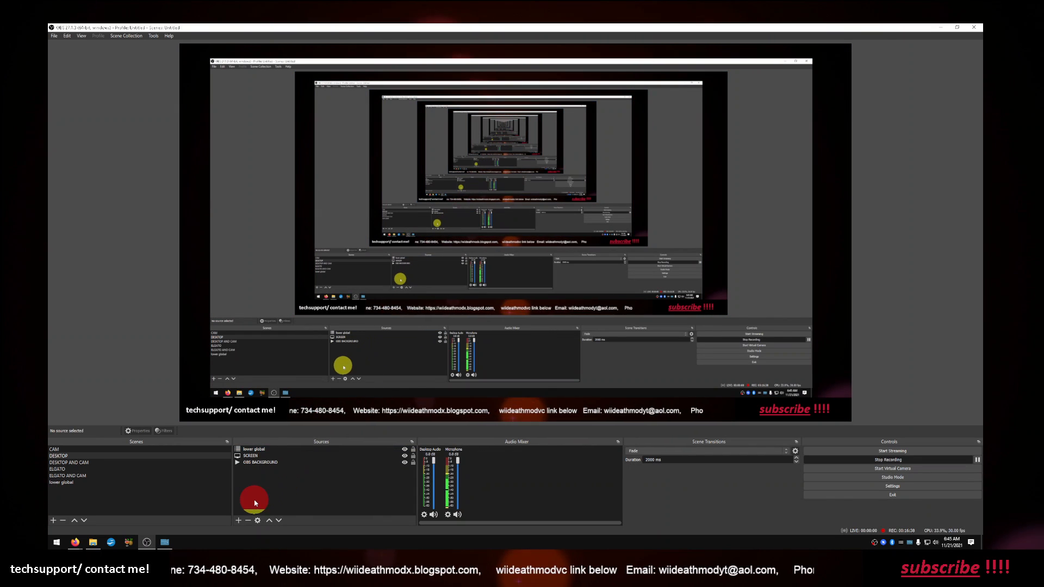
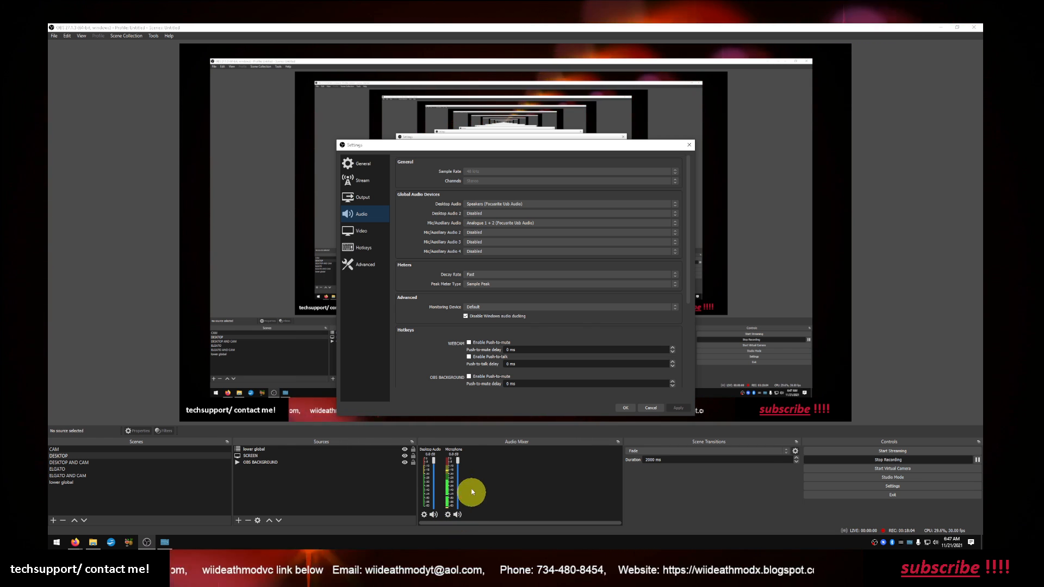
# Review the Hotkeys settings from the streaming and recording actions through the scene and audio source entries, and cancel the settings
pyautogui.click(365, 251)
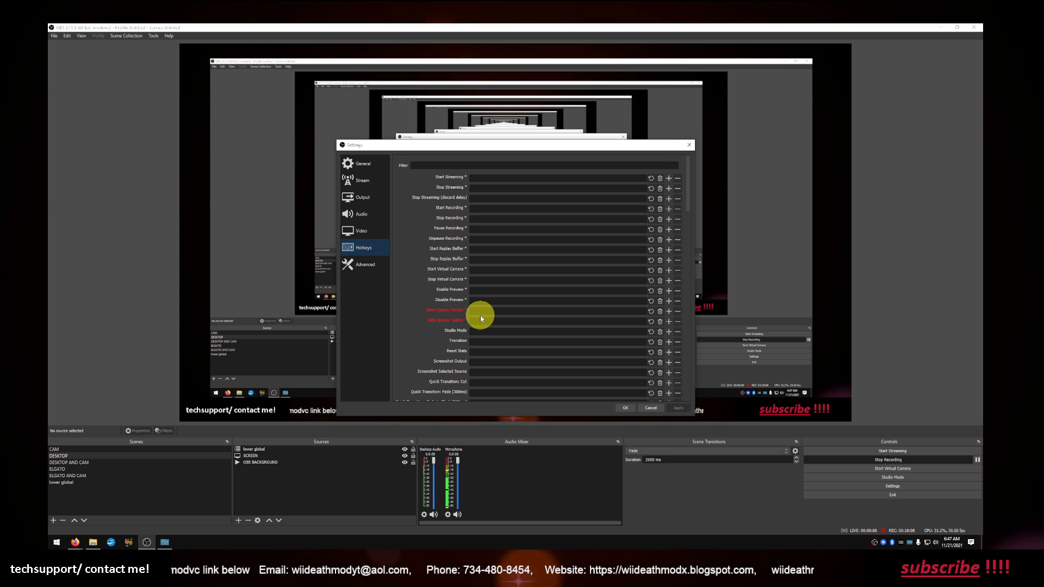
pyautogui.scroll(-15, 481, 319)
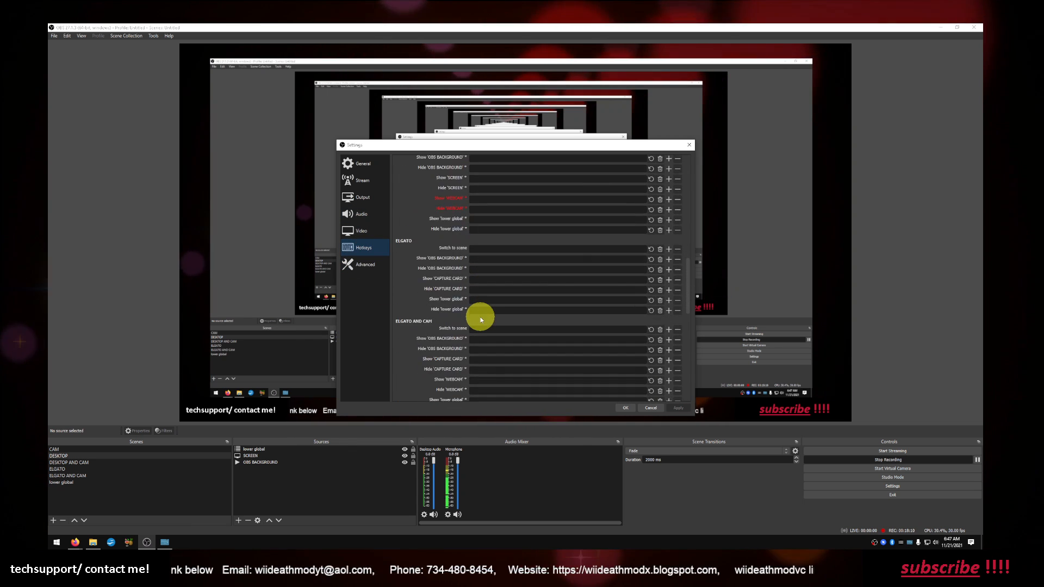
pyautogui.scroll(-15, 480, 319)
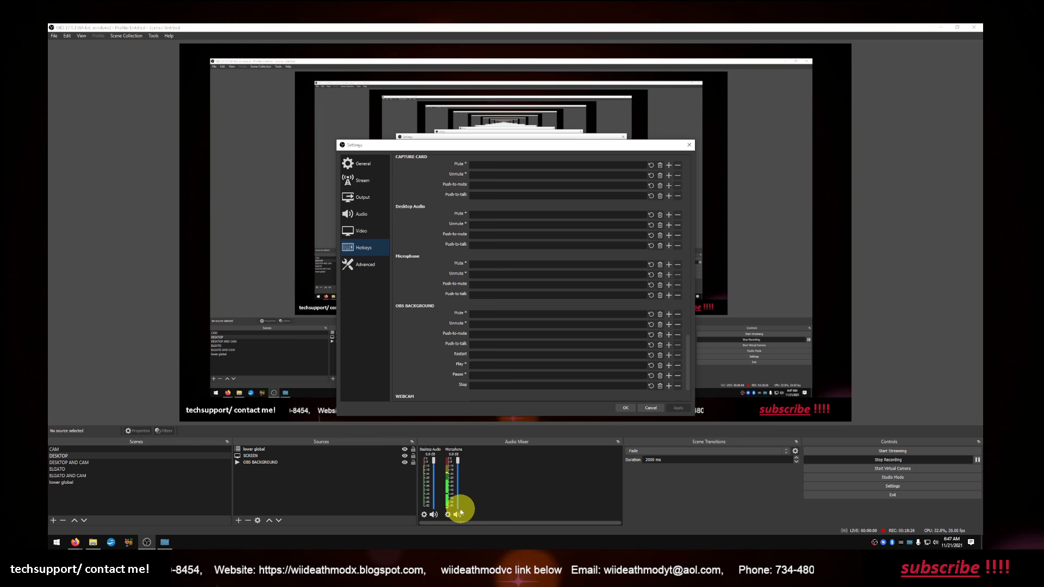
pyautogui.click(641, 409)
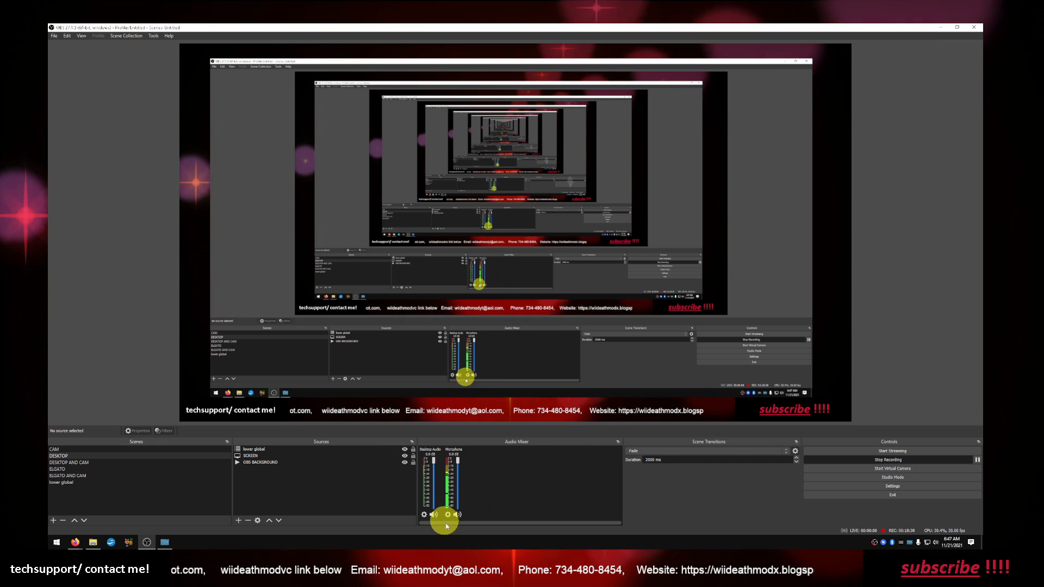
# Examine the options offered for the Audio Mixer and its Microphone channel, including the Advanced Audio Properties entry
pyautogui.rightClick(477, 503)
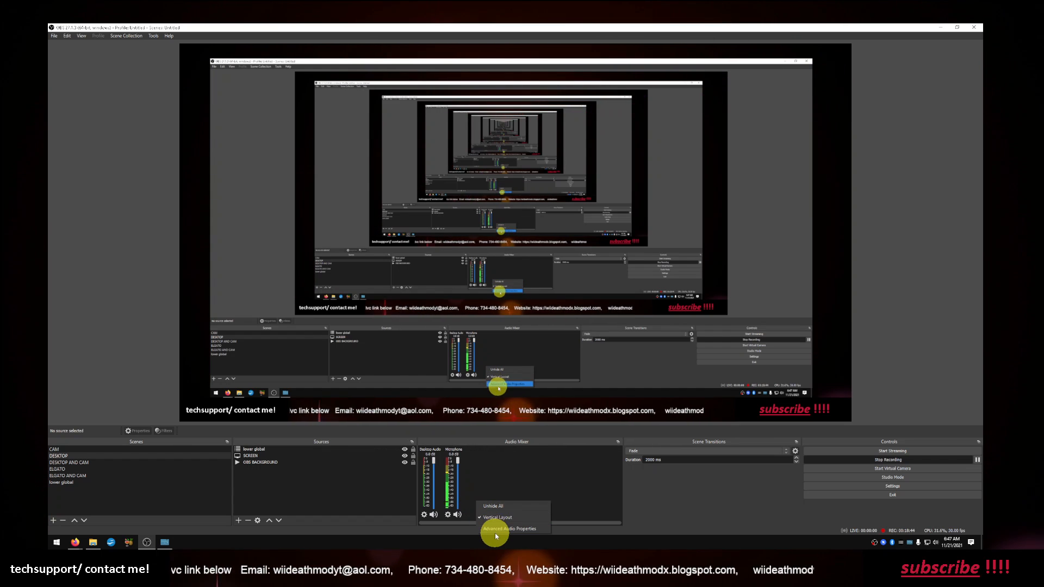
pyautogui.click(447, 515)
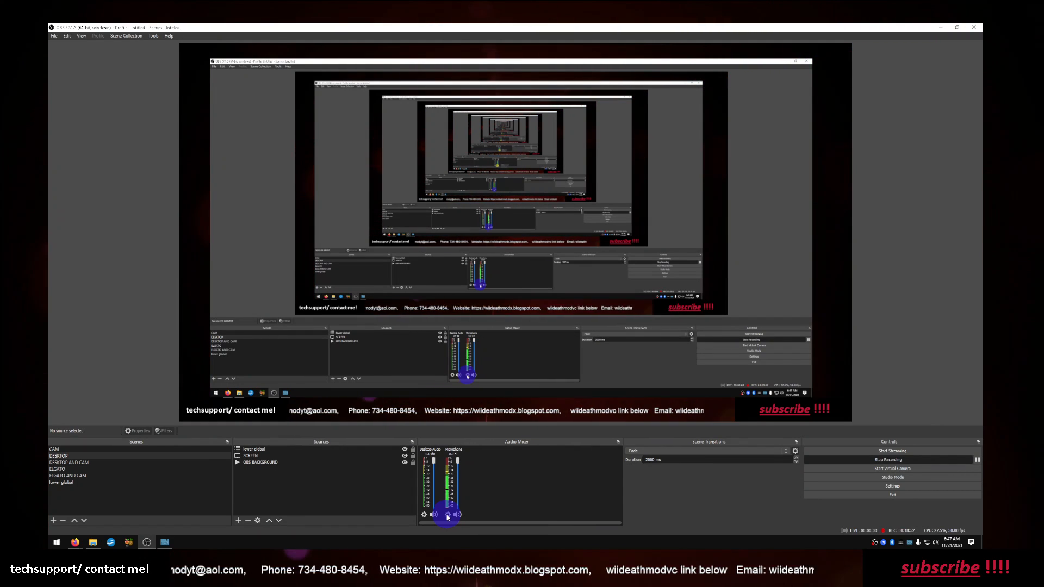
pyautogui.click(446, 515)
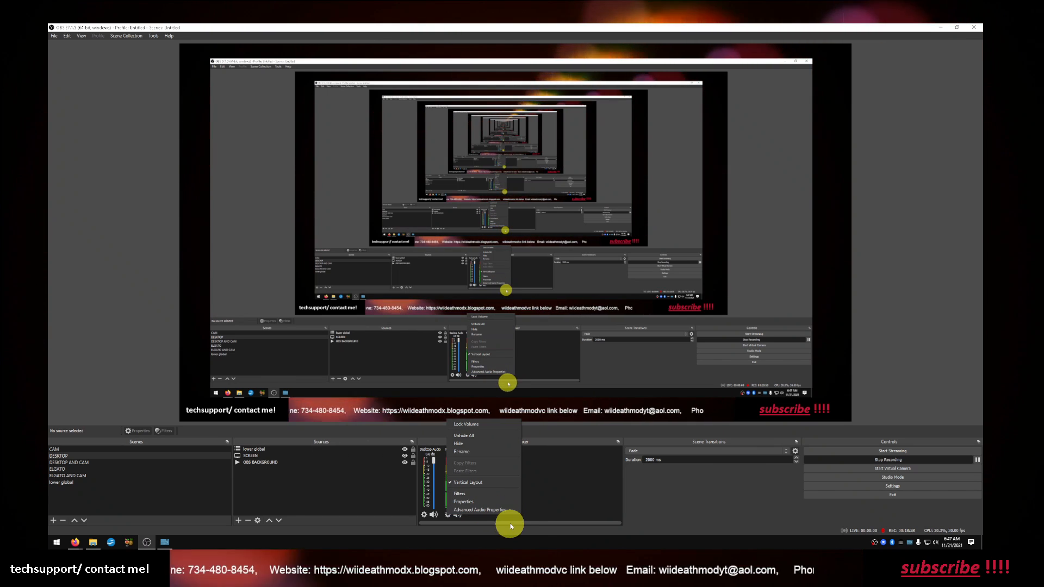
pyautogui.click(498, 511)
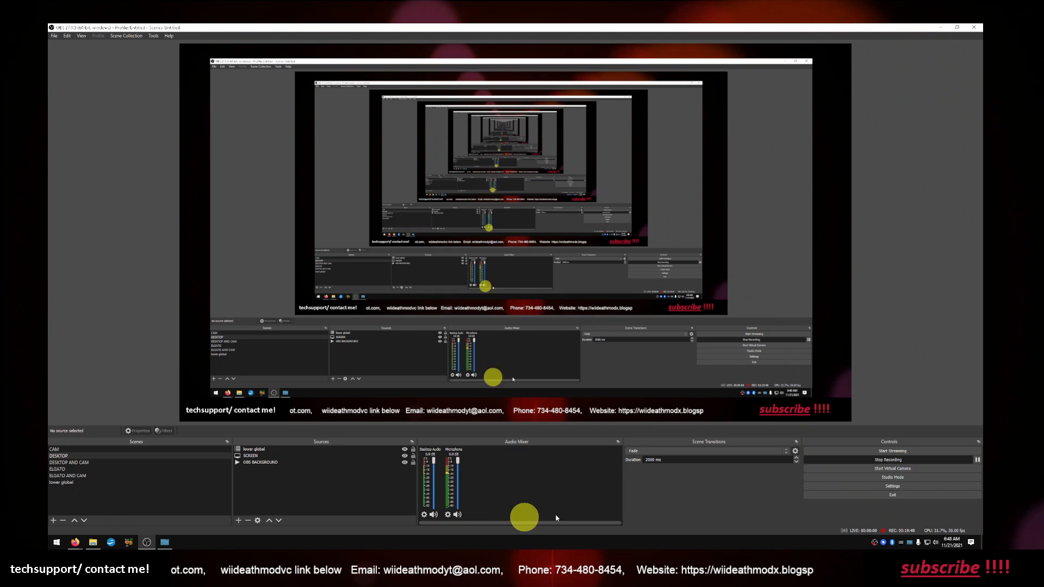
# Review the Stream service settings and the Output settings for streaming and recording, and cancel the settings
pyautogui.click(821, 487)
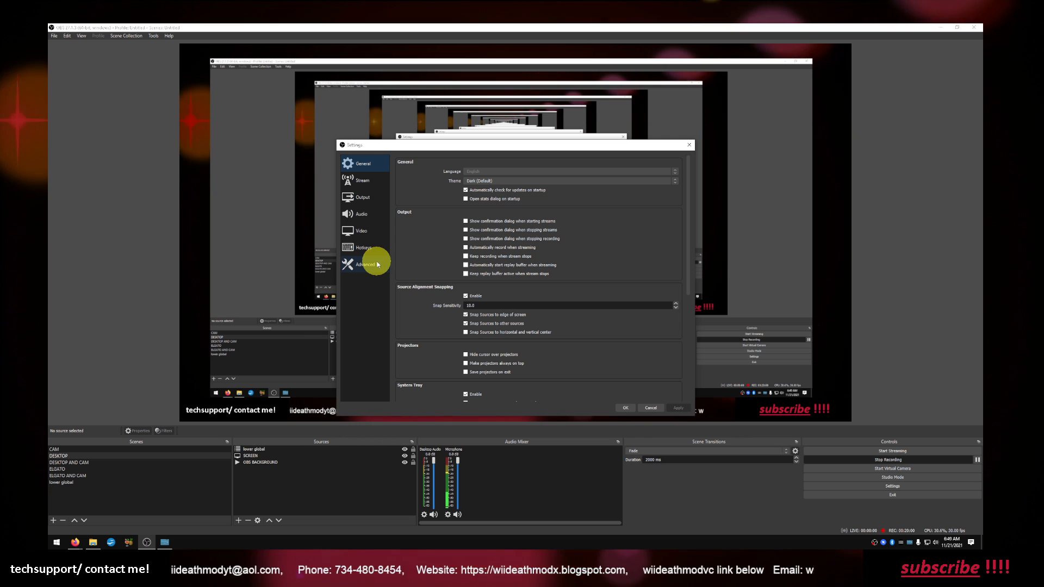
pyautogui.click(373, 181)
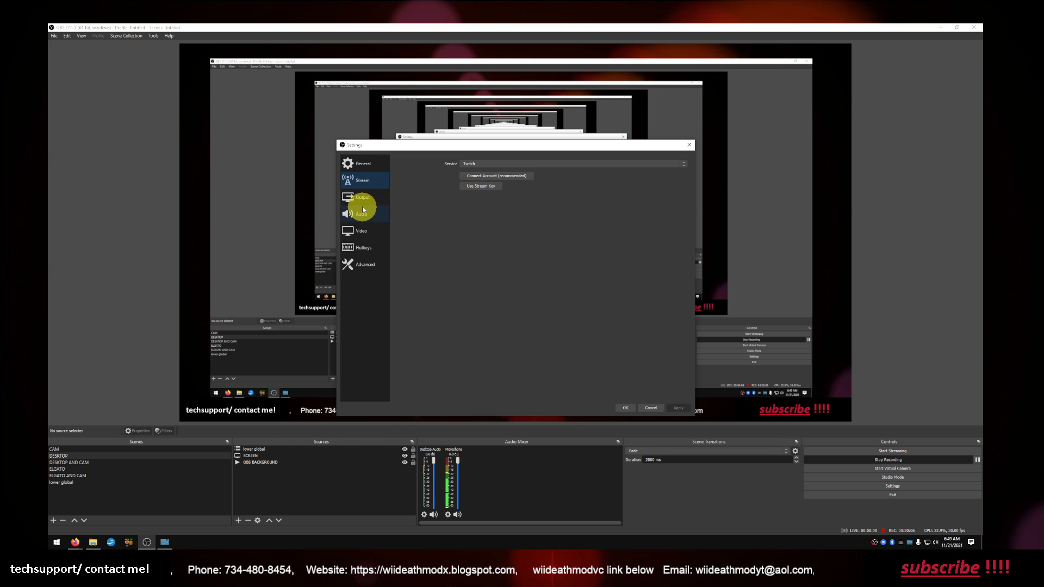
pyautogui.click(362, 203)
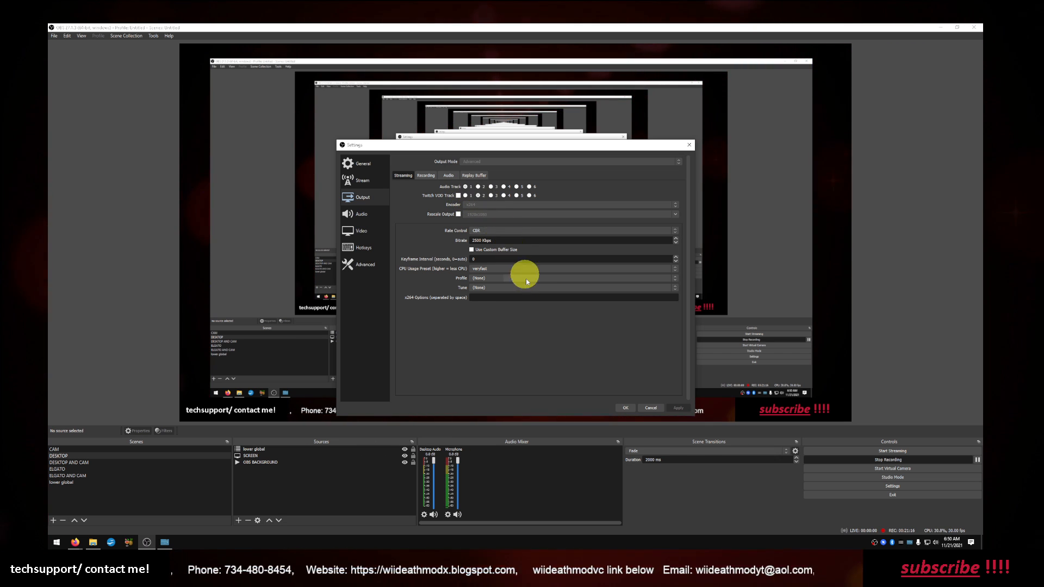
pyautogui.click(425, 175)
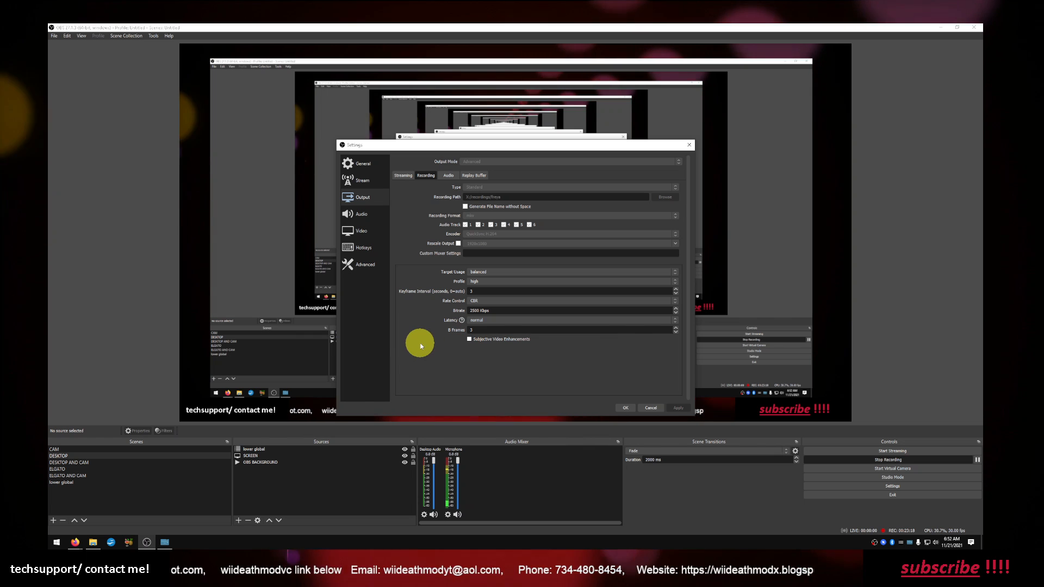
pyautogui.click(654, 406)
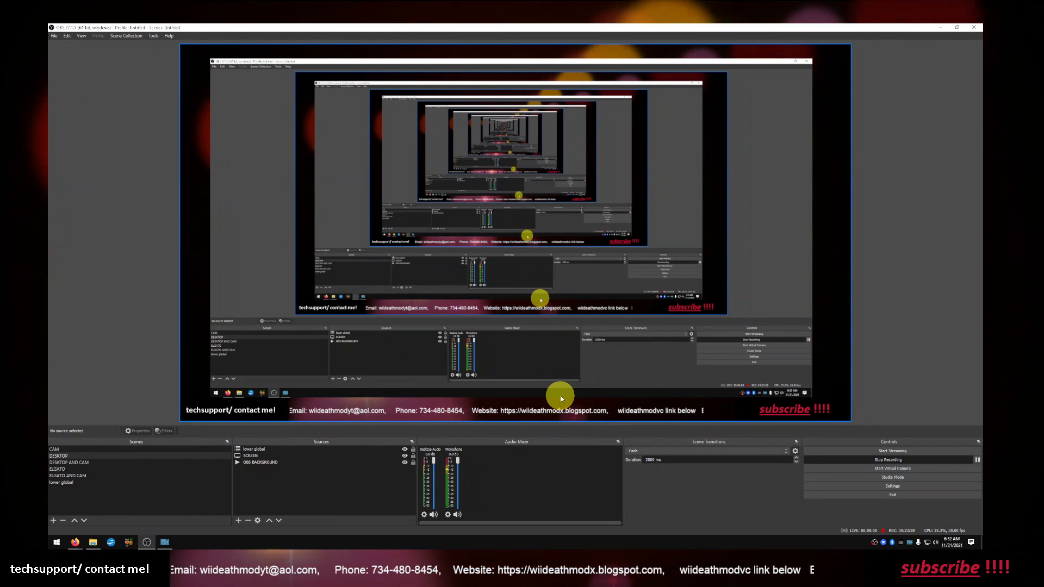
# Switch the live scene from DESKTOP to CAM
pyautogui.press('F1')
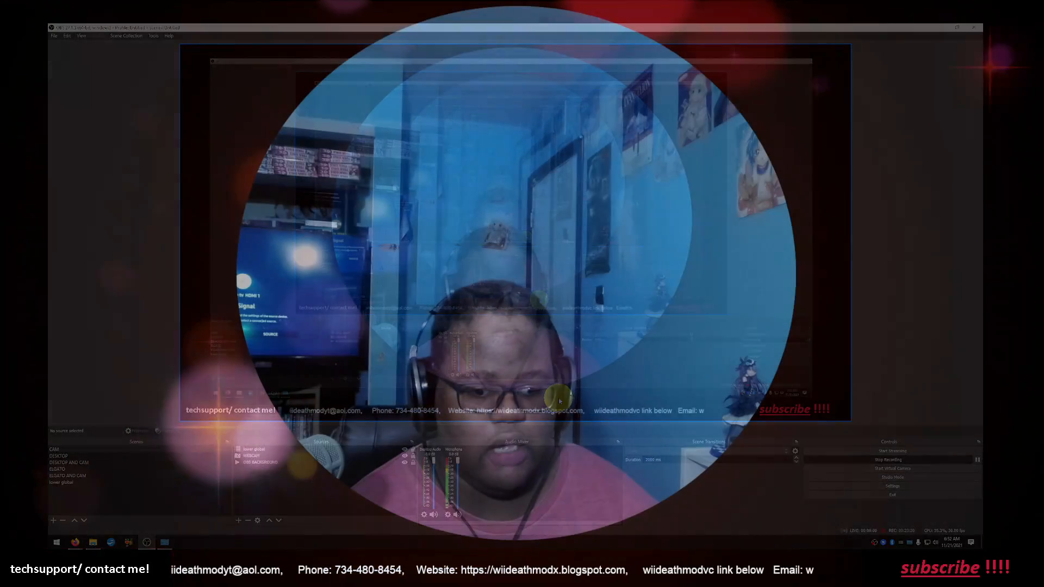